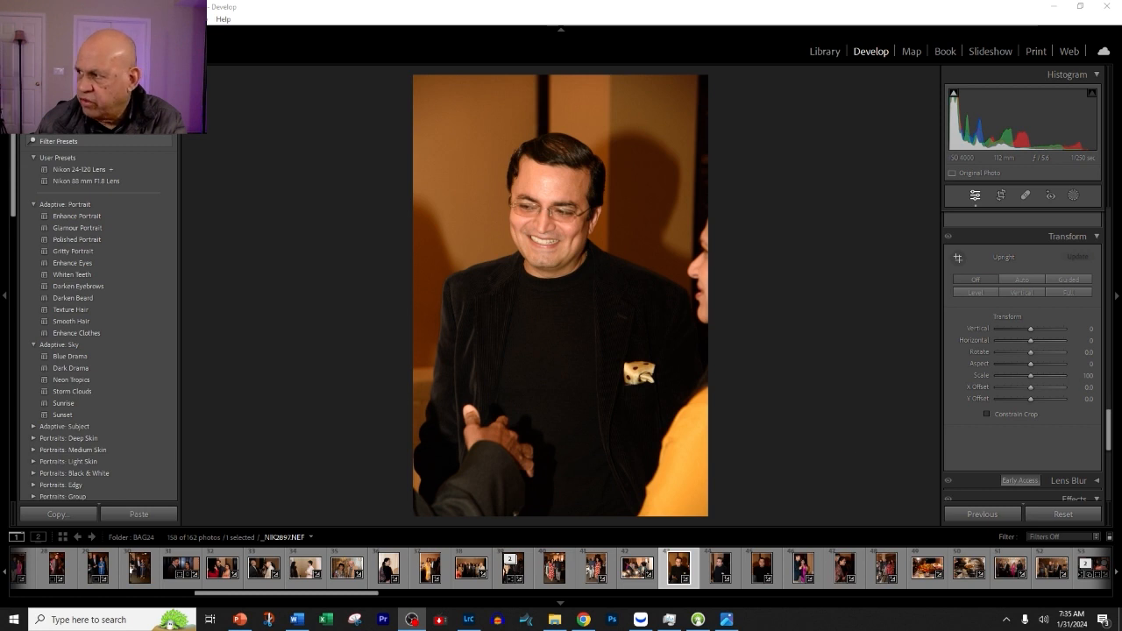
Step: View the finished export _NIK2897-2.JPG as a reference, and dismiss its viewer
click(726, 619)
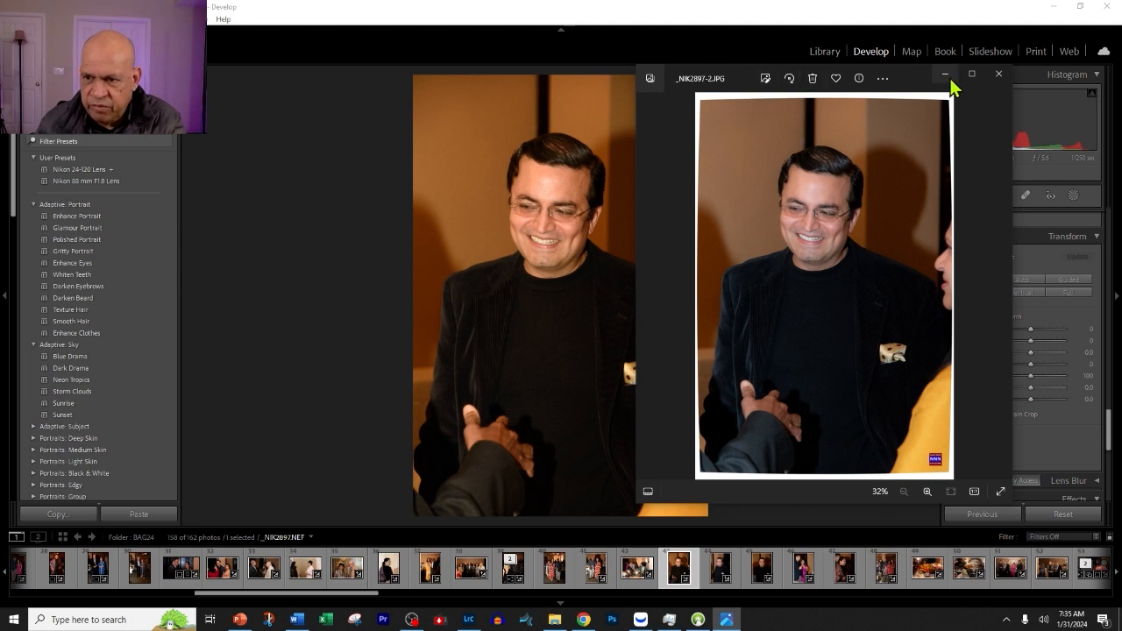
key(alt+F4)
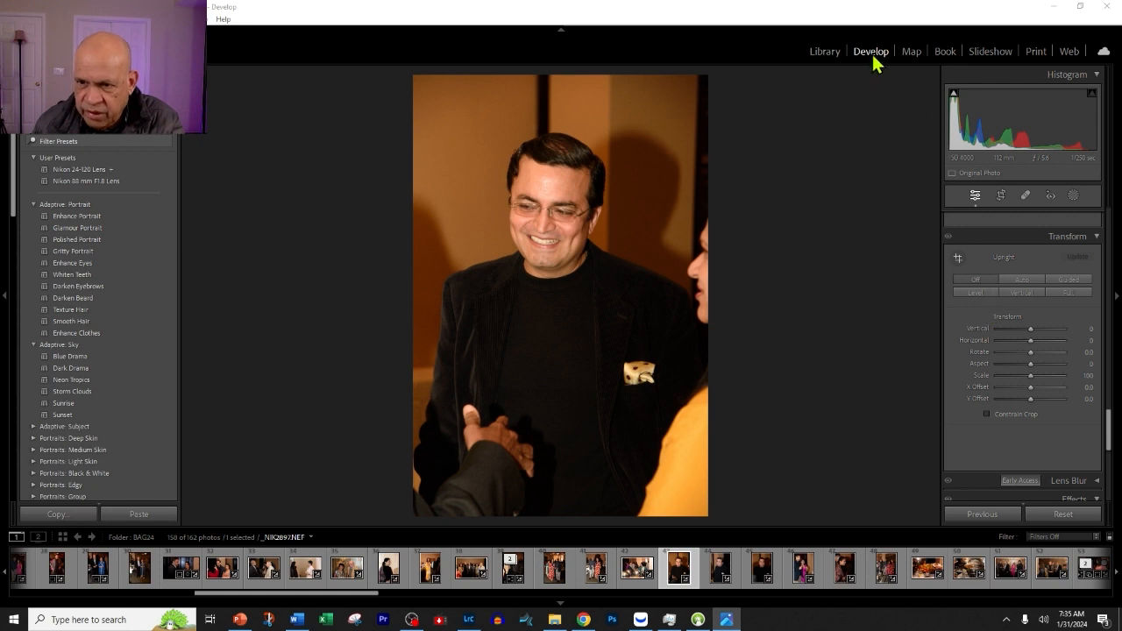
Step: Apply the Nikon AF-S NIKKOR 24-120 lens profile to the portrait in the lens corrections
scroll(991, 298, down, 5)
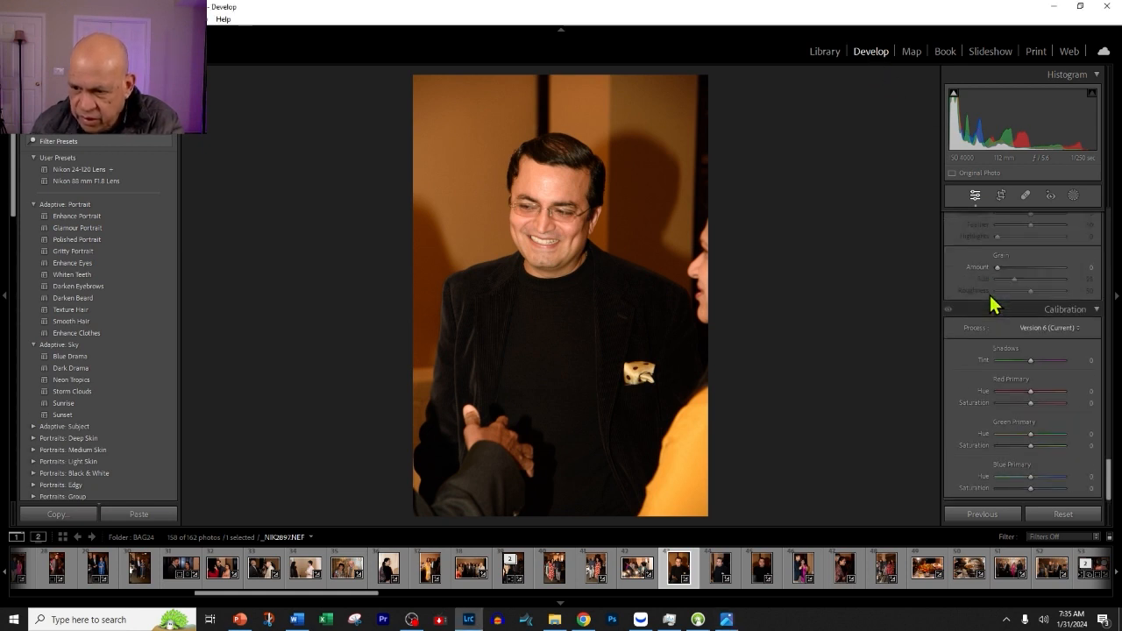
scroll(1002, 439, up, 2)
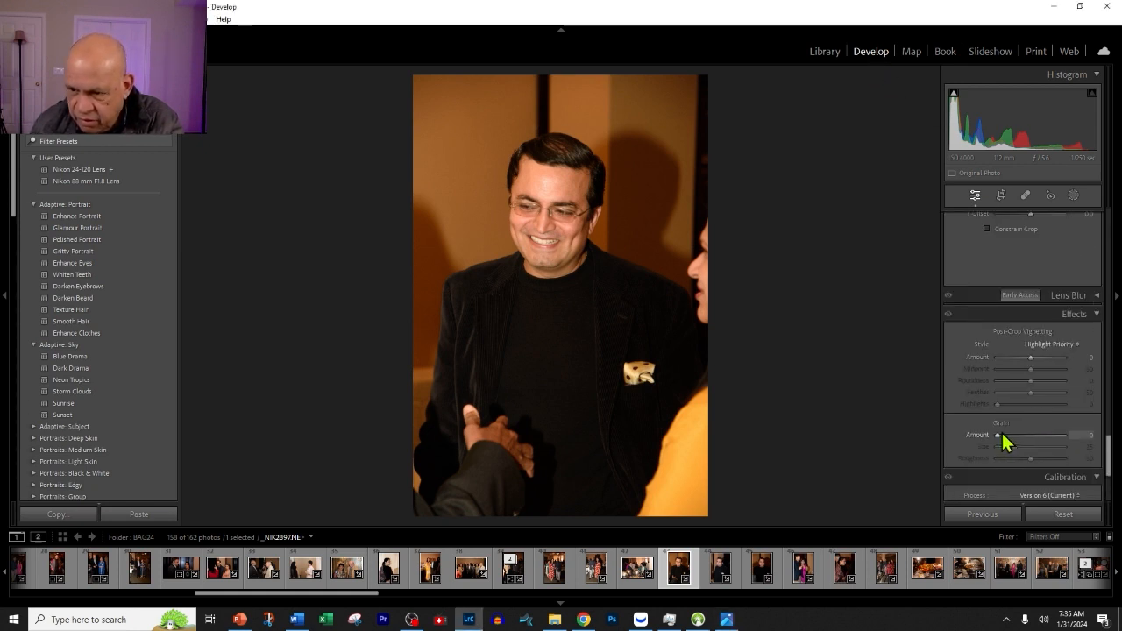
scroll(1003, 438, up, 6)
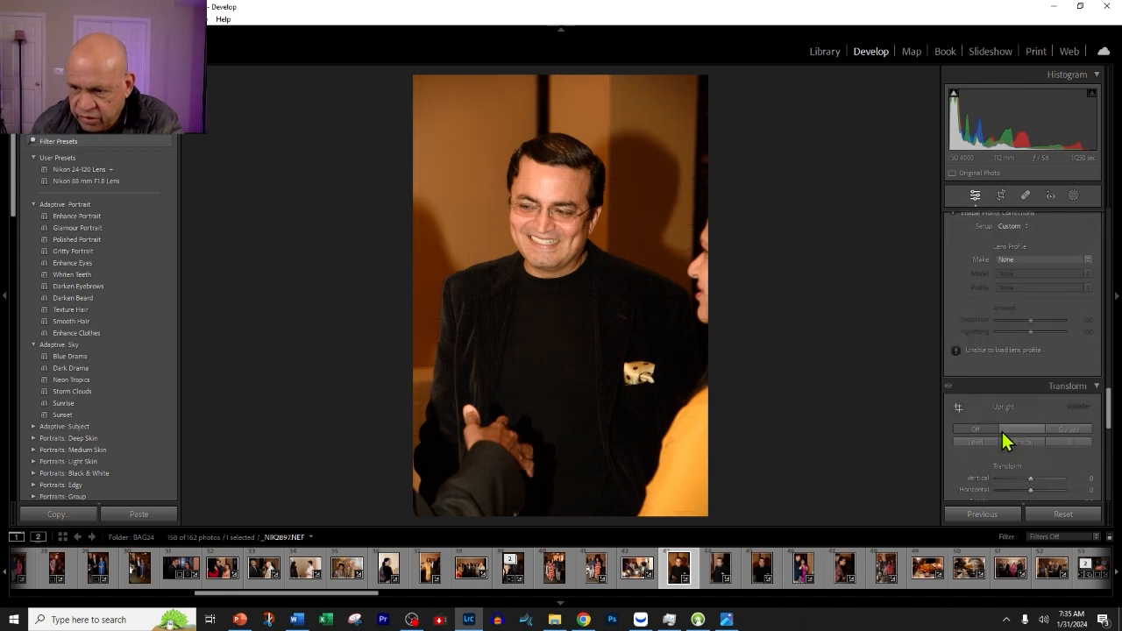
scroll(1014, 262, up, 2)
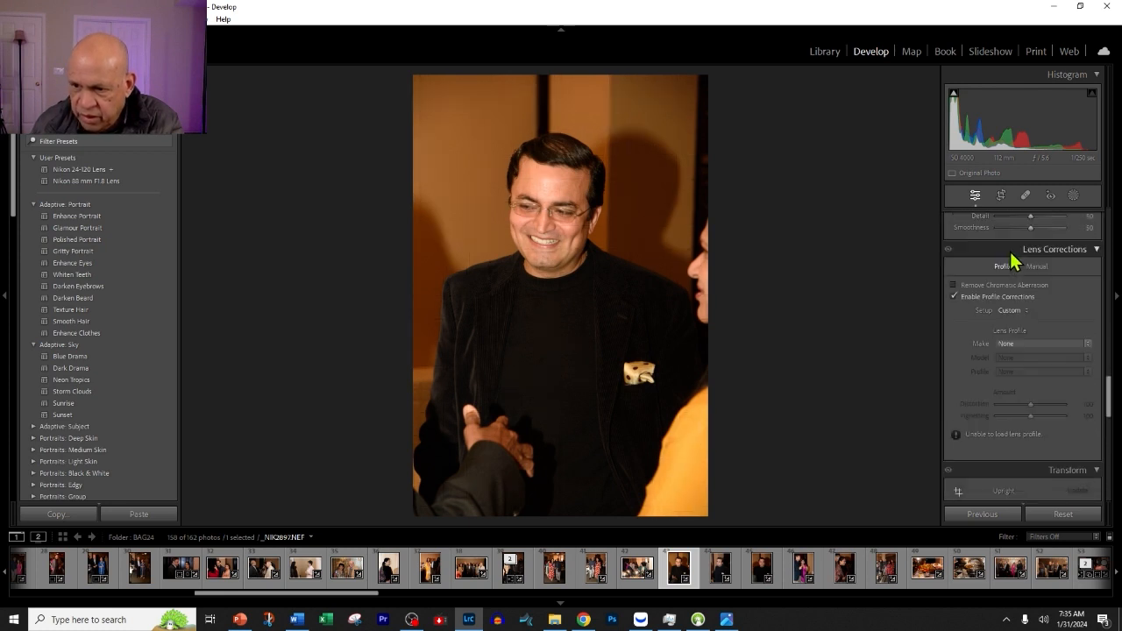
click(1021, 349)
click(958, 372)
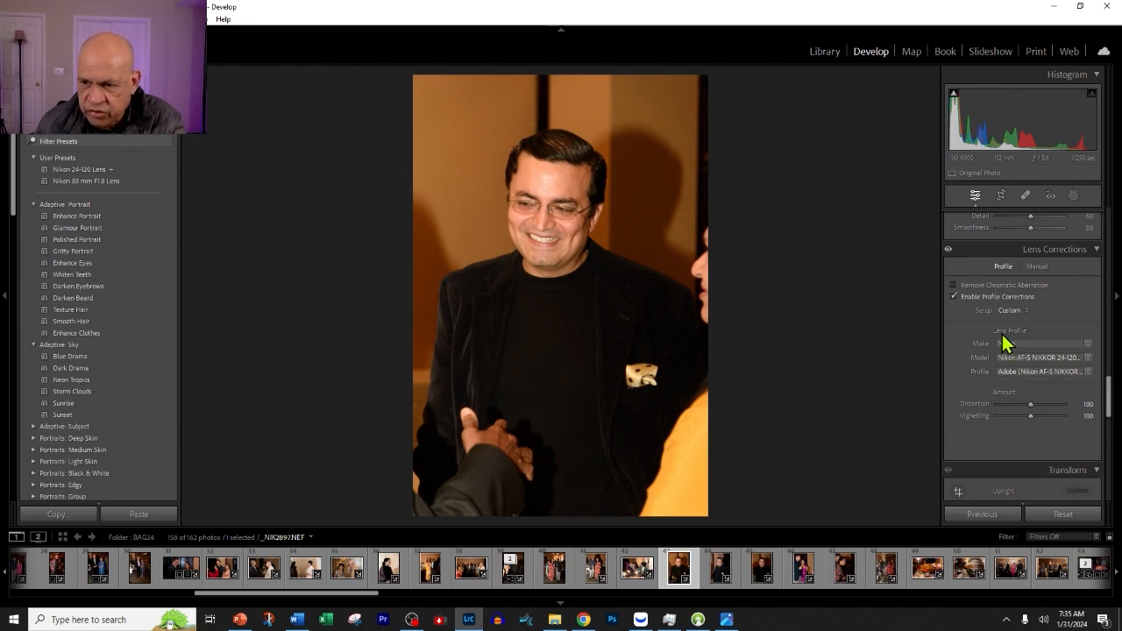
Step: View the photos of the man in the plaid shirt and the man in the beige jacket, and return to the black-jacket portrait
scroll(1005, 344, up, 5)
scroll(1005, 345, up, 10)
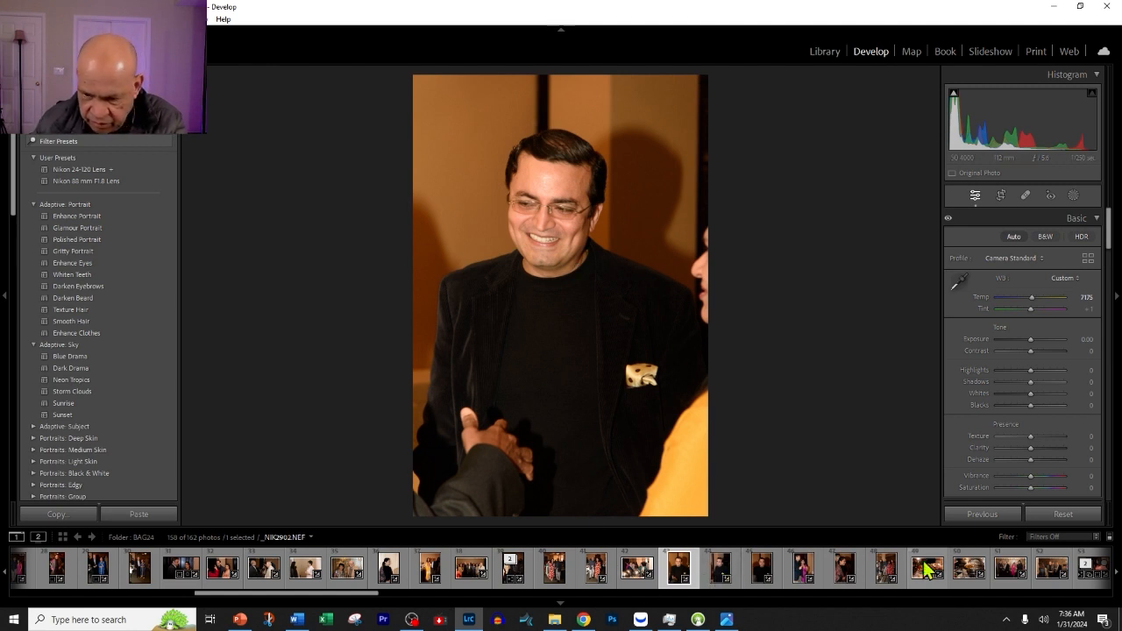
scroll(947, 574, up, 5)
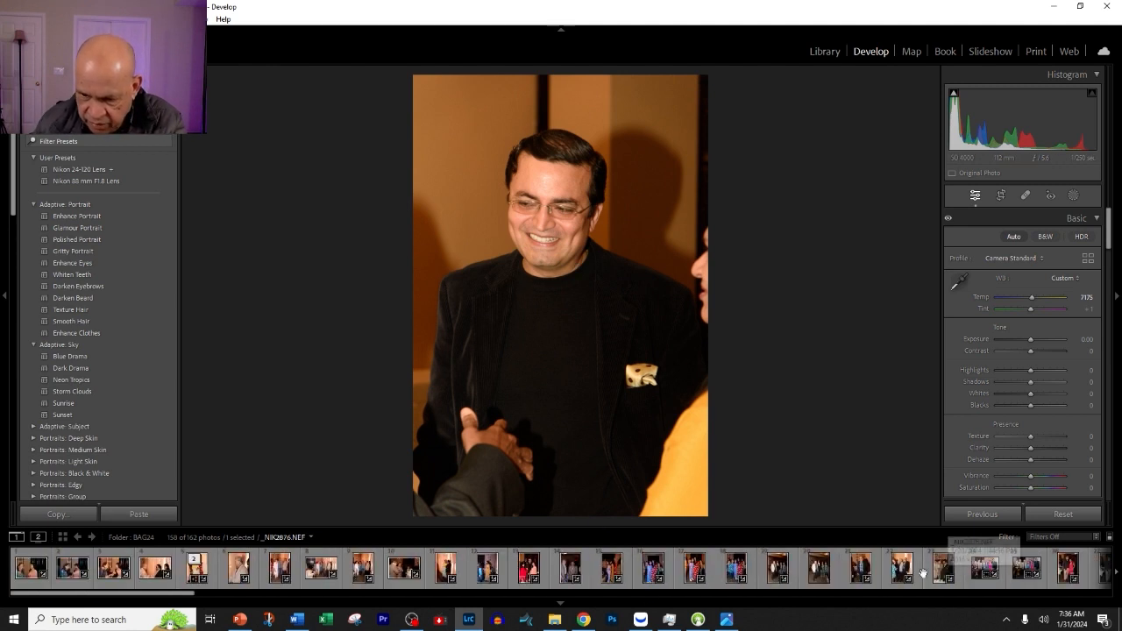
click(861, 579)
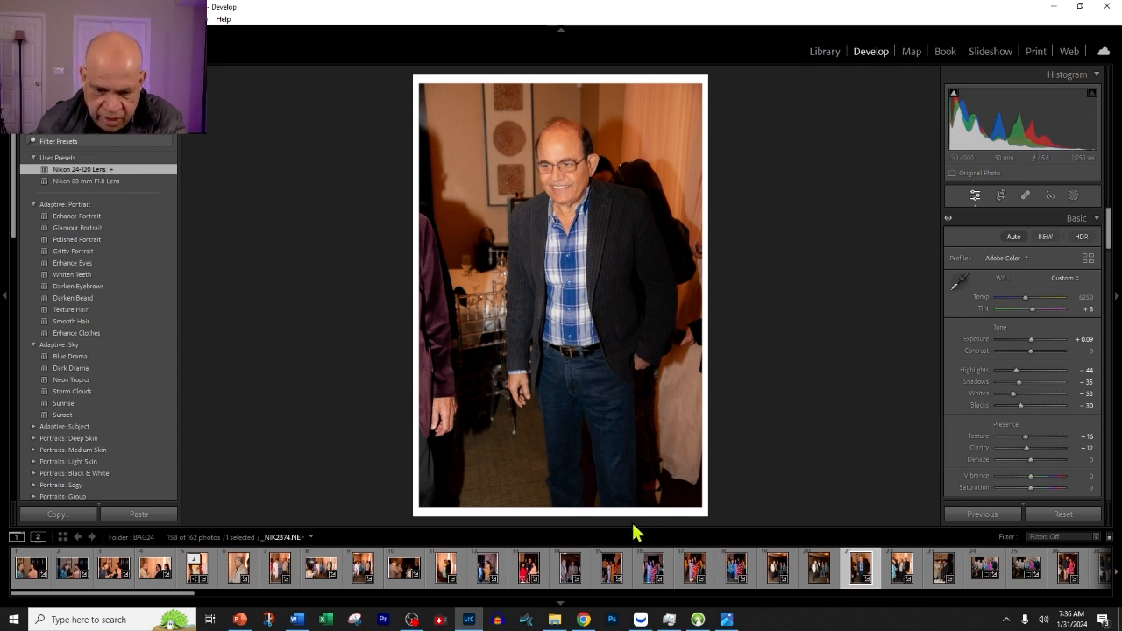
click(236, 568)
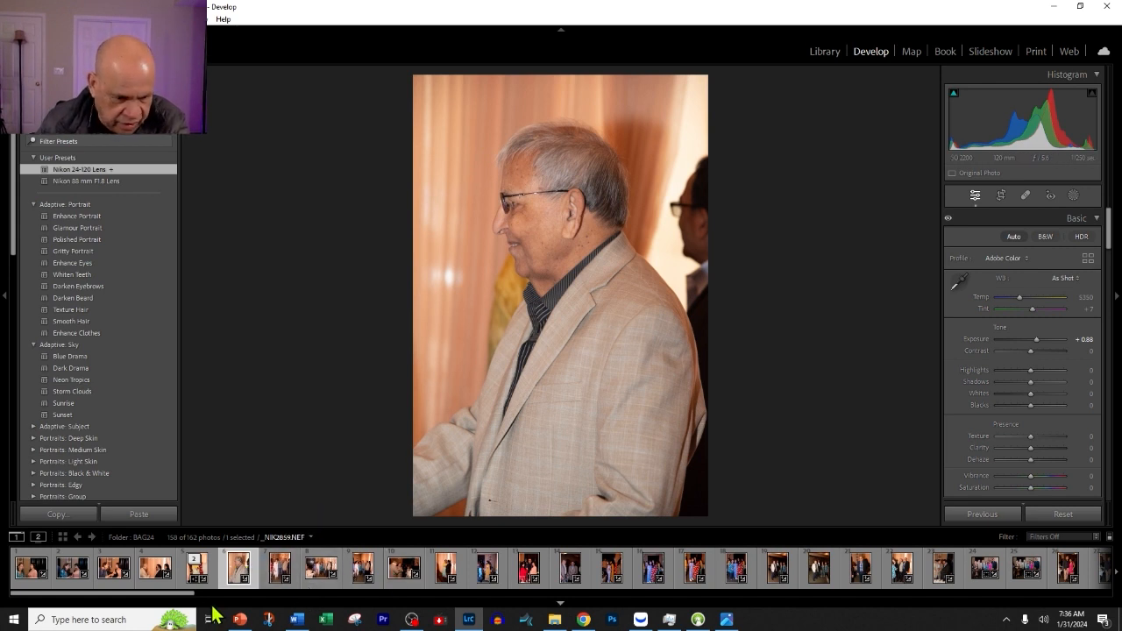
drag(173, 601, 351, 621)
click(677, 568)
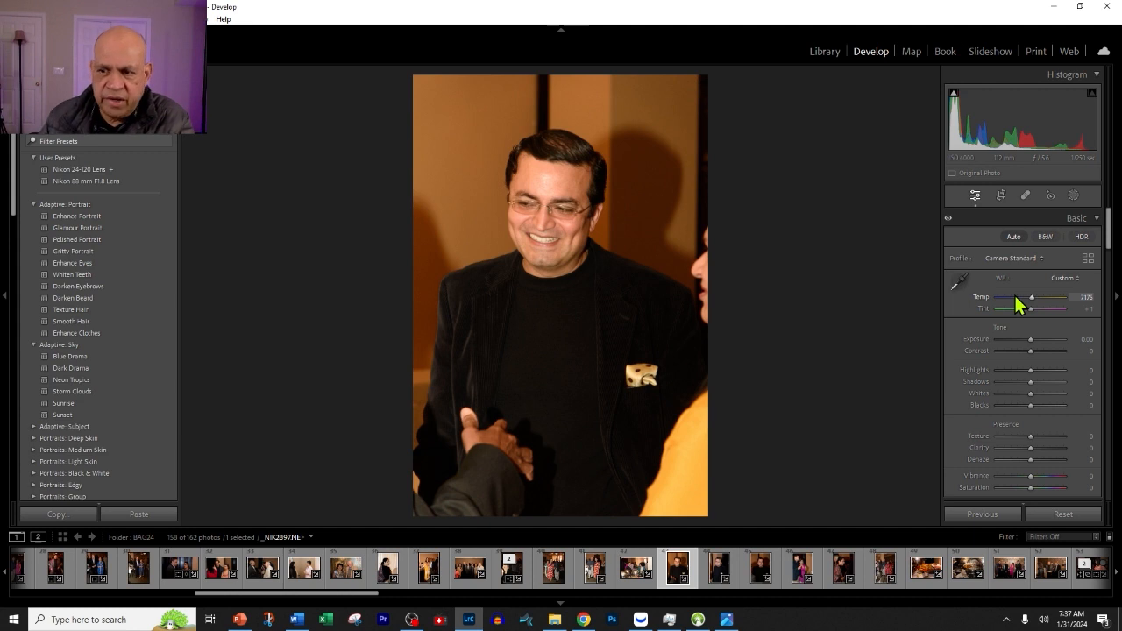
Step: Cool the portrait's white balance by setting the colour temperature to 5070
click(1087, 299)
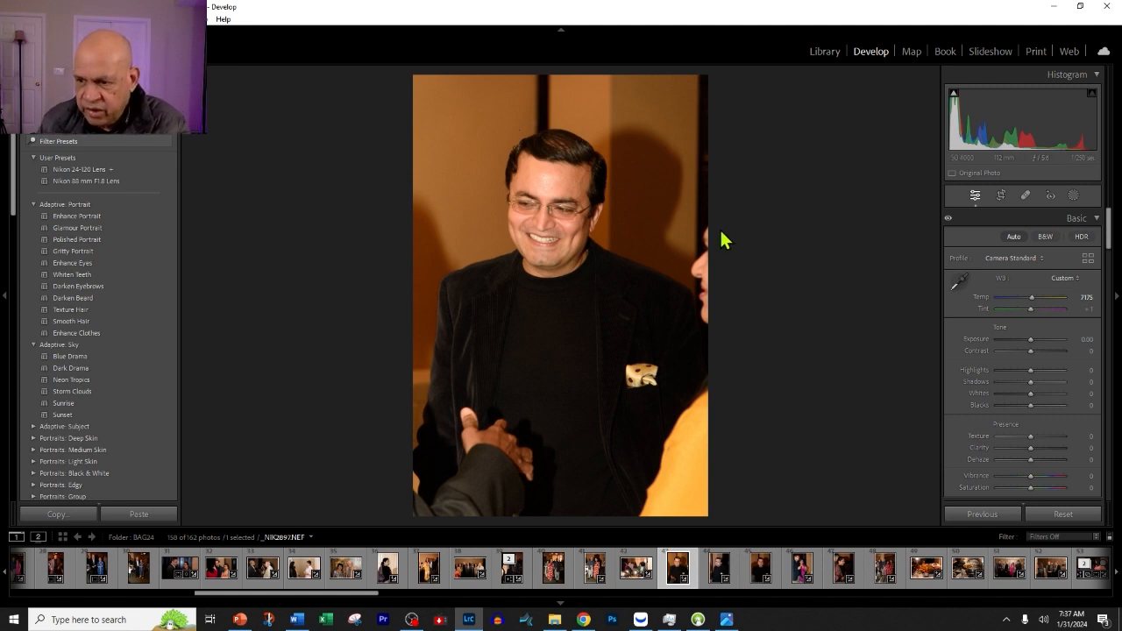
click(1085, 299)
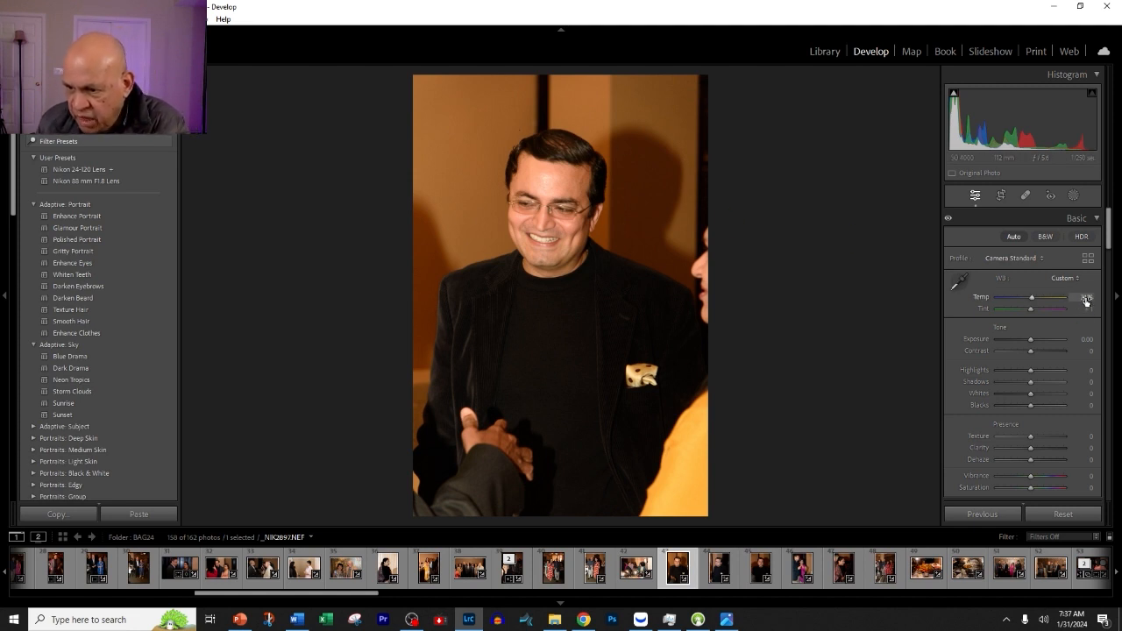
key(Return)
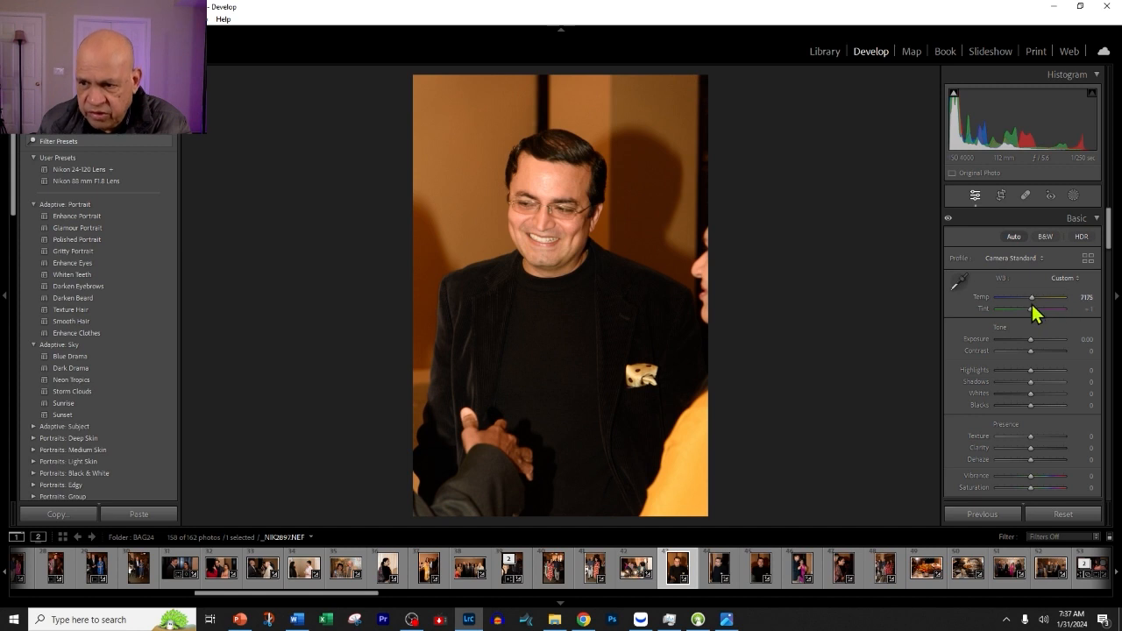
drag(1035, 305, 1026, 309)
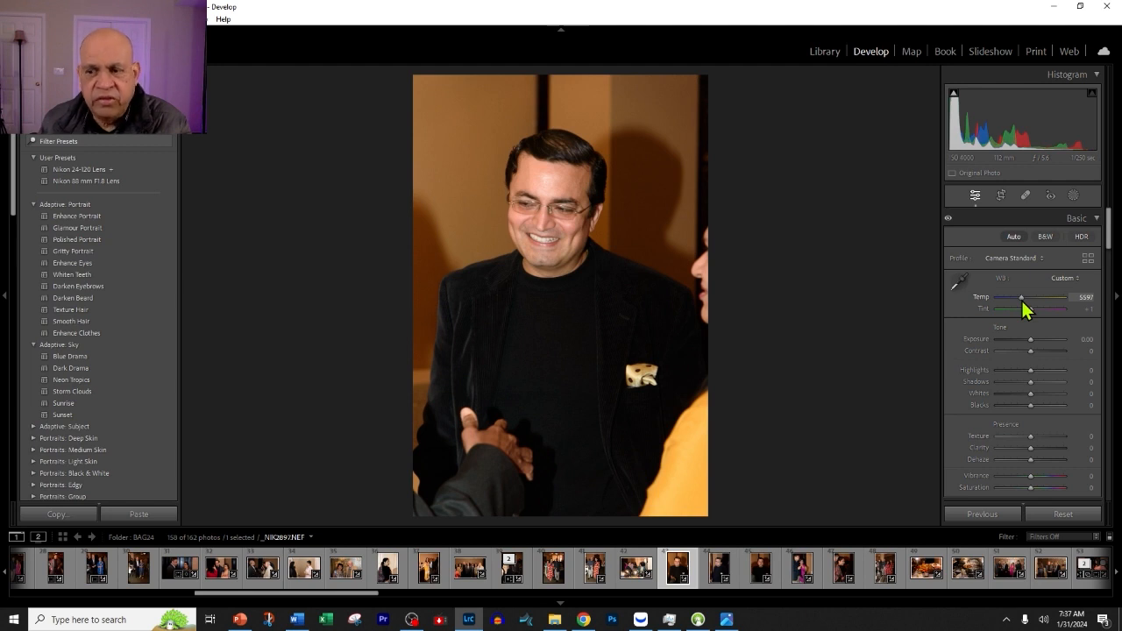
drag(1024, 303, 1021, 304)
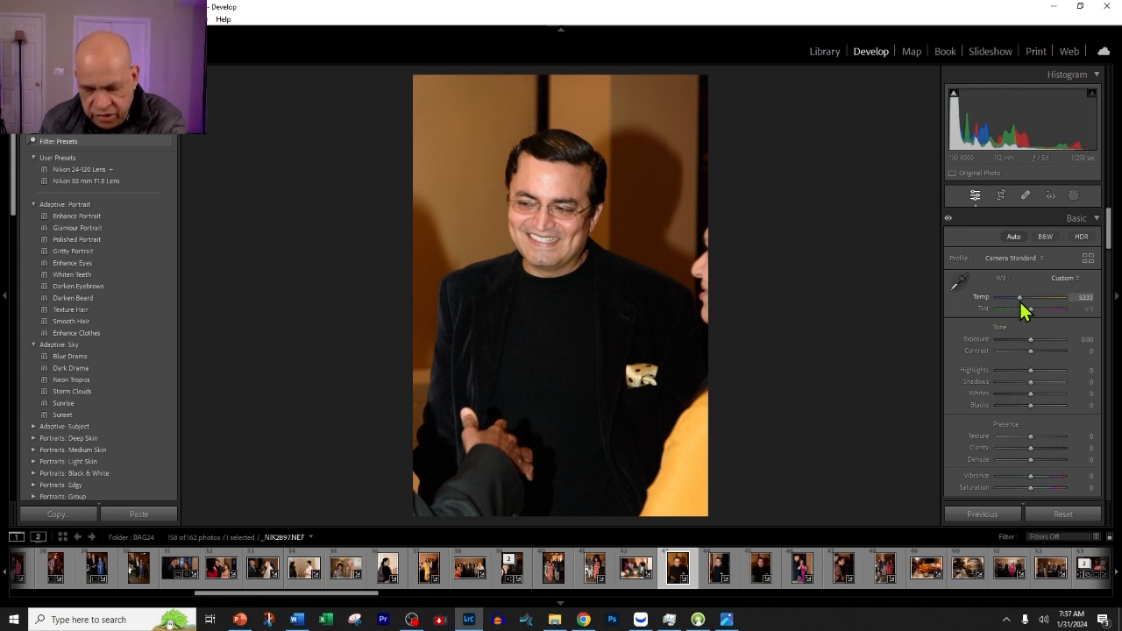
drag(1021, 298, 1008, 299)
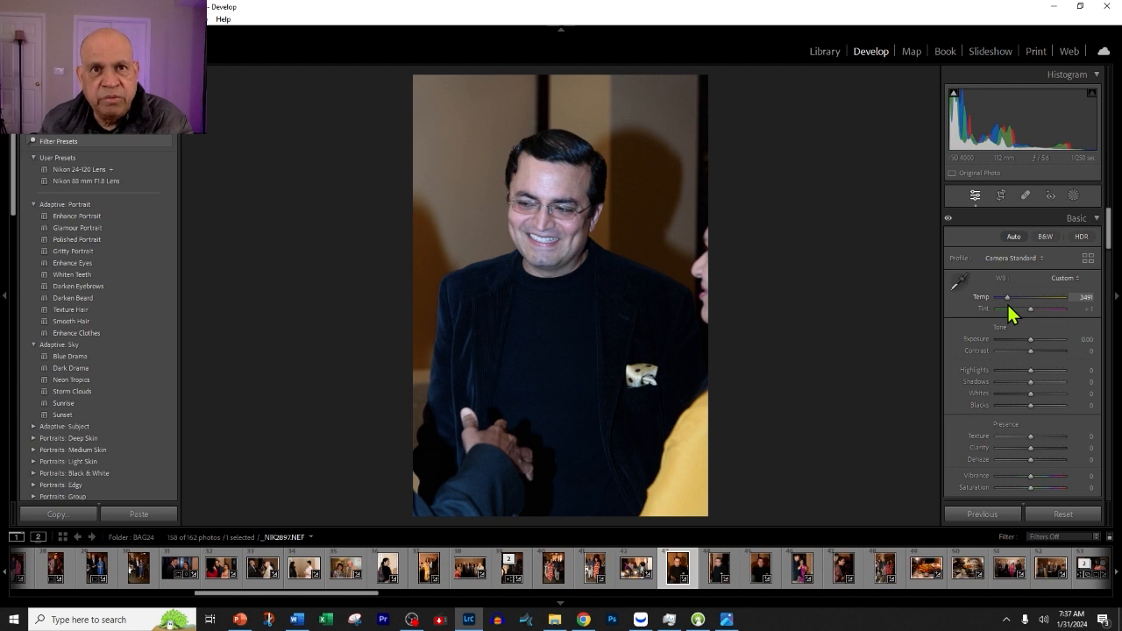
drag(1009, 307, 1022, 307)
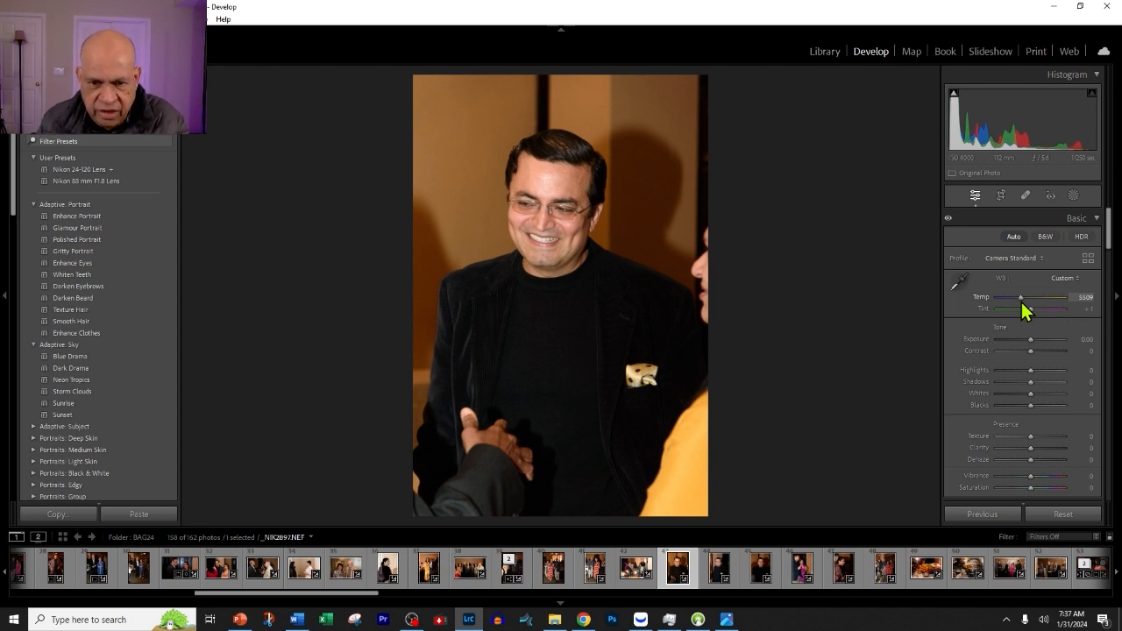
drag(1022, 307, 1014, 308)
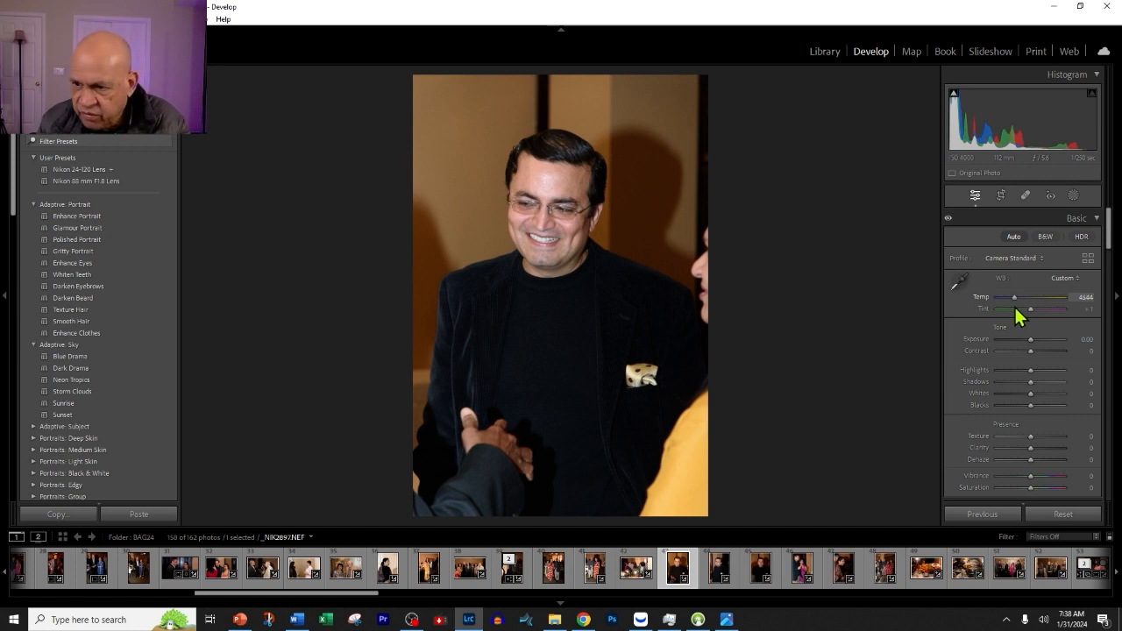
drag(1015, 308, 1020, 308)
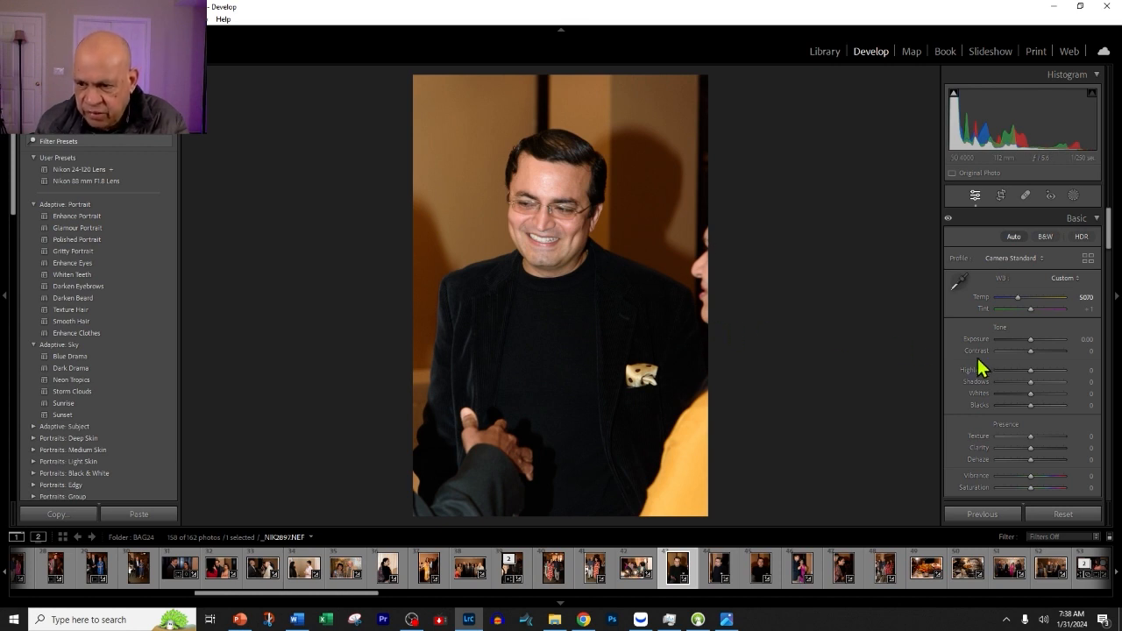
Step: Reduce the portrait's Transform scale to 96 to leave a white border around the image
scroll(1008, 364, down, 6)
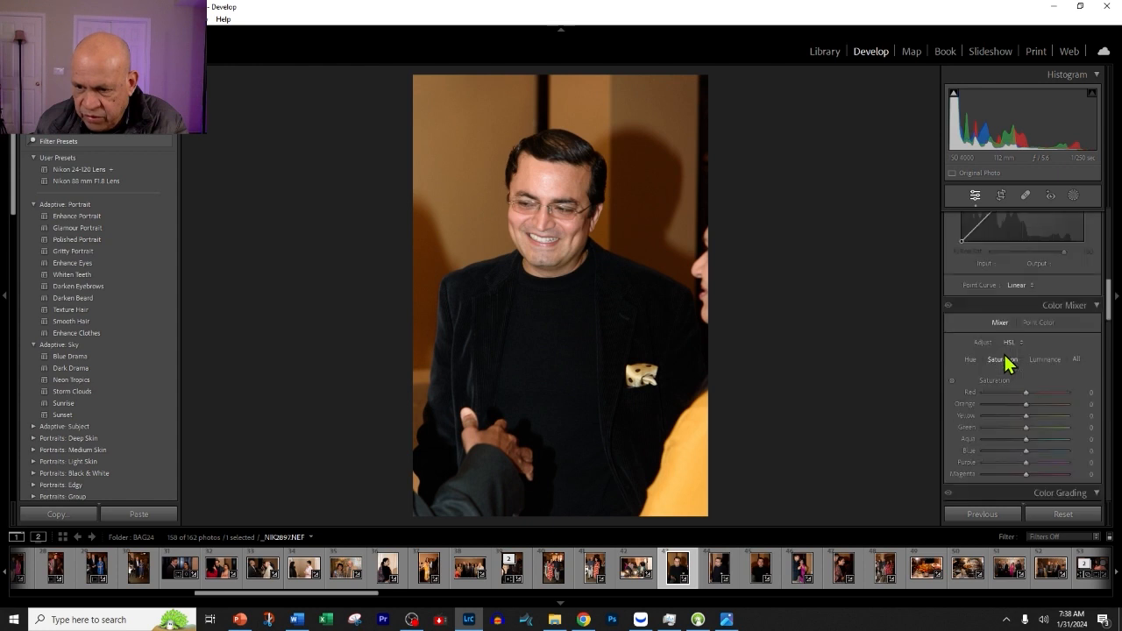
scroll(1009, 364, down, 8)
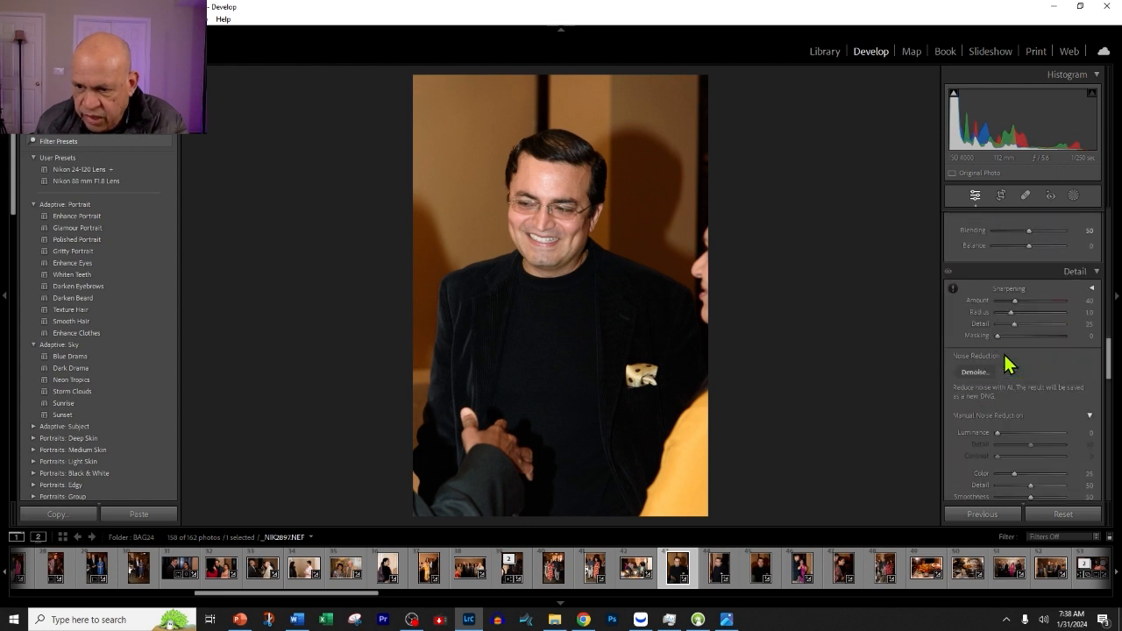
scroll(1008, 364, down, 8)
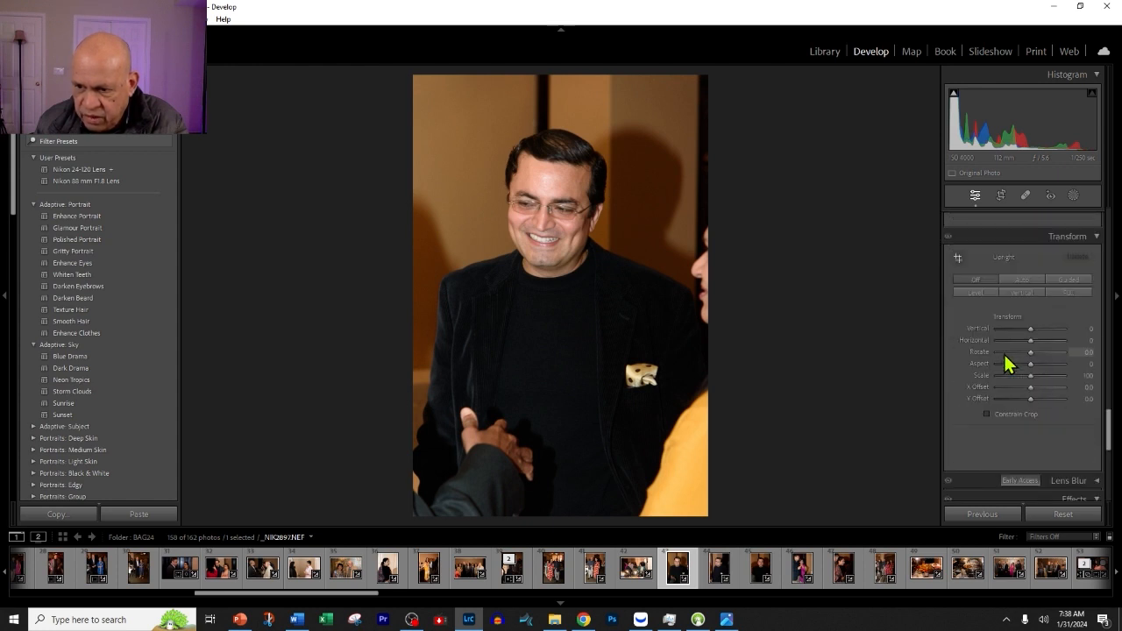
scroll(1009, 363, down, 2)
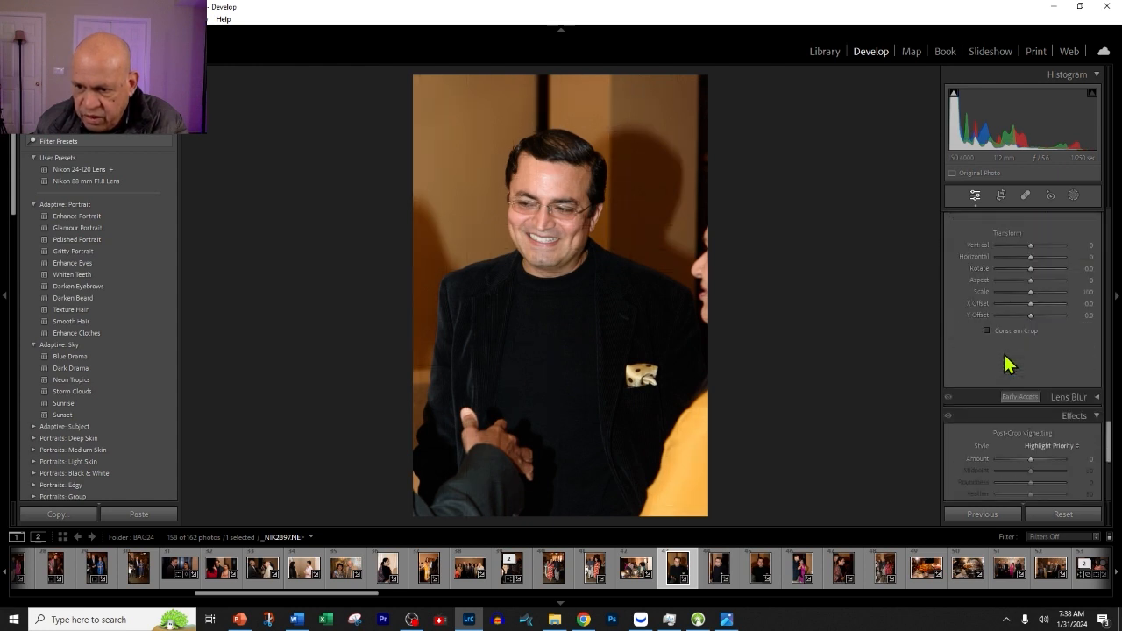
click(1031, 293)
drag(1033, 302, 1033, 305)
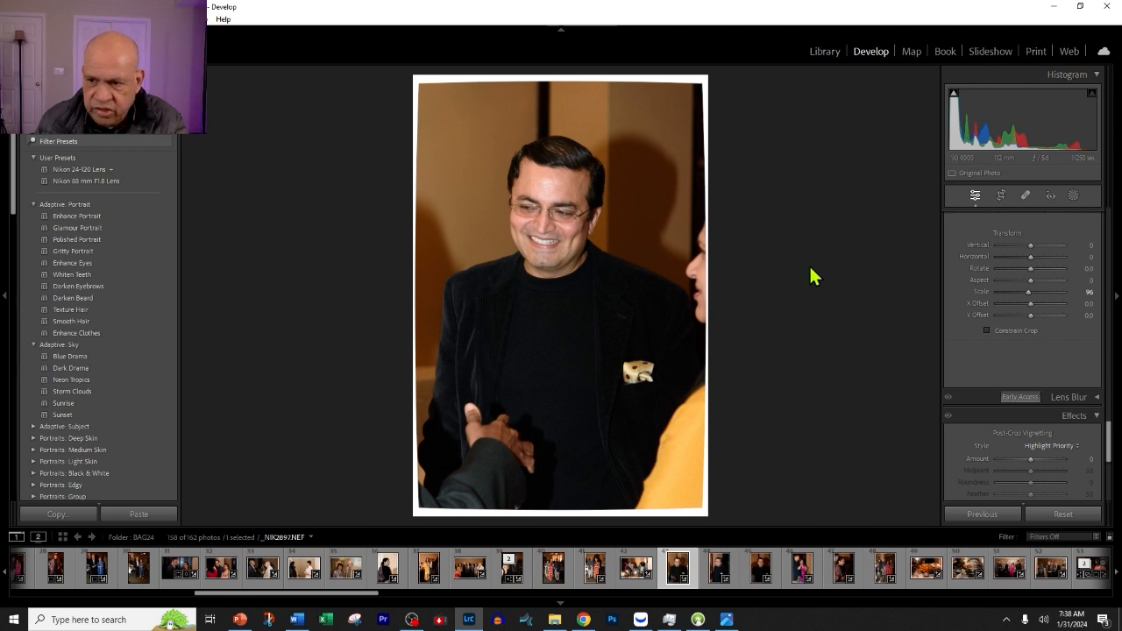
Step: Adjust the portrait's tone to exposure -0.09, highlights -7, shadows -12 and whites -28
scroll(1003, 295, up, 10)
scroll(1002, 296, up, 10)
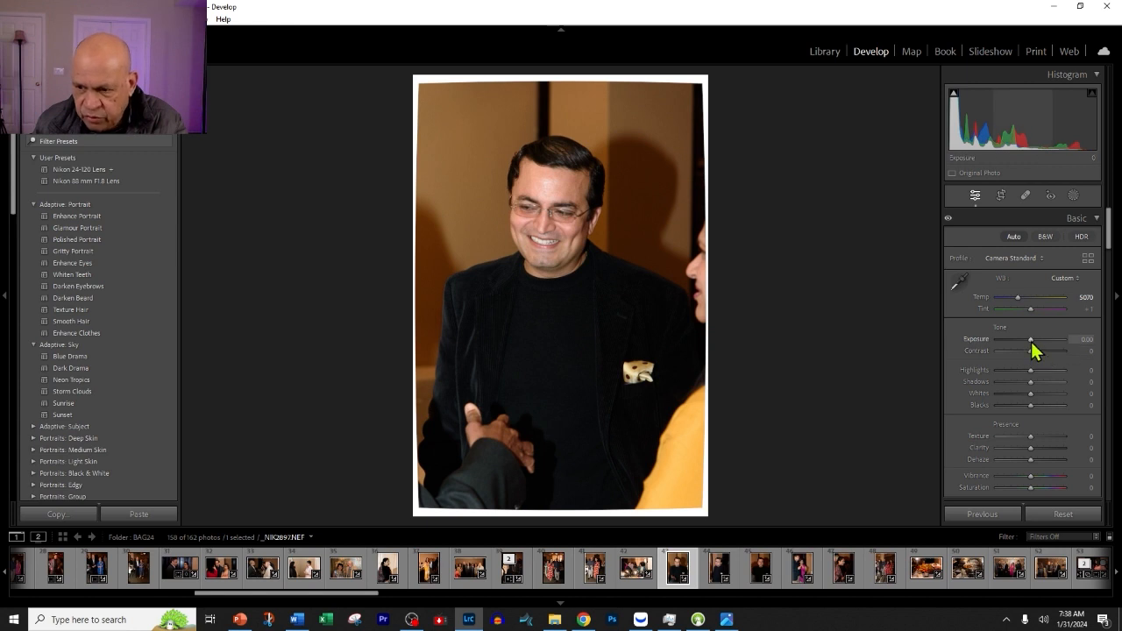
drag(1031, 344, 1030, 344)
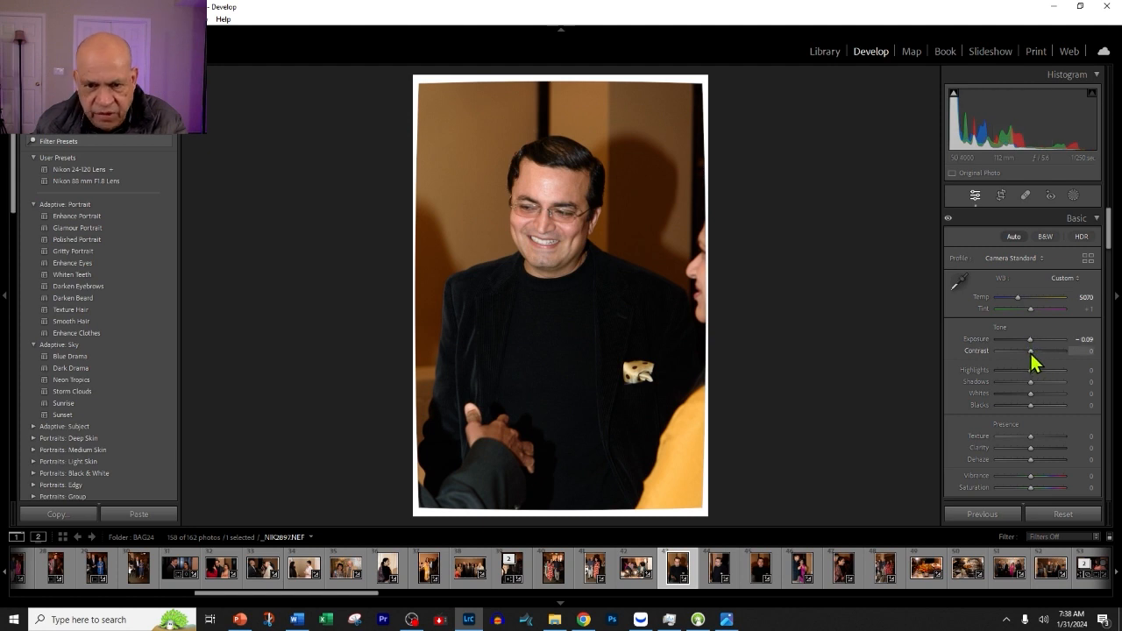
mouse_move(1030, 353)
mouse_down()
mouse_move(1067, 353)
mouse_move(997, 358)
mouse_move(1030, 354)
mouse_up()
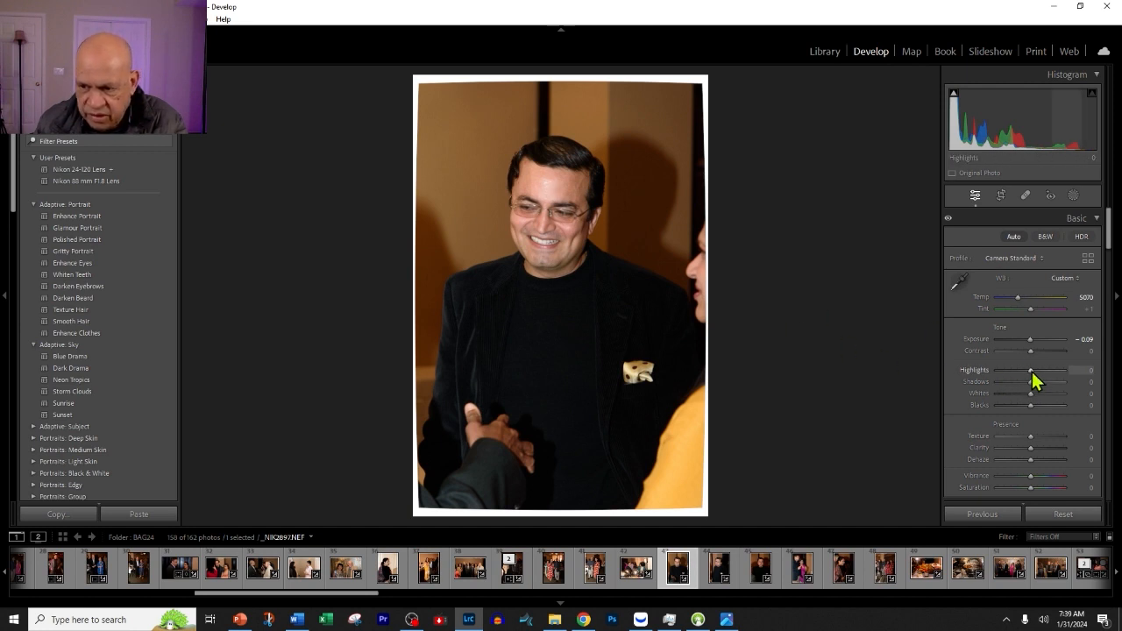
drag(1033, 373, 1033, 380)
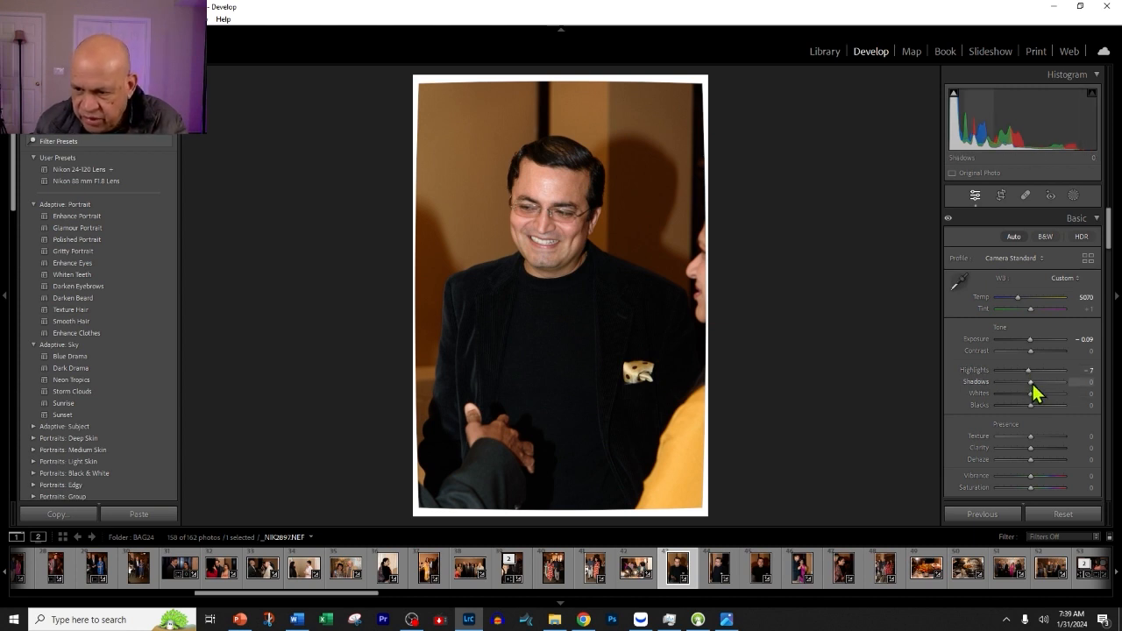
mouse_move(1031, 383)
mouse_down()
mouse_move(1016, 388)
mouse_move(1052, 388)
mouse_move(1017, 388)
mouse_move(1028, 391)
mouse_up()
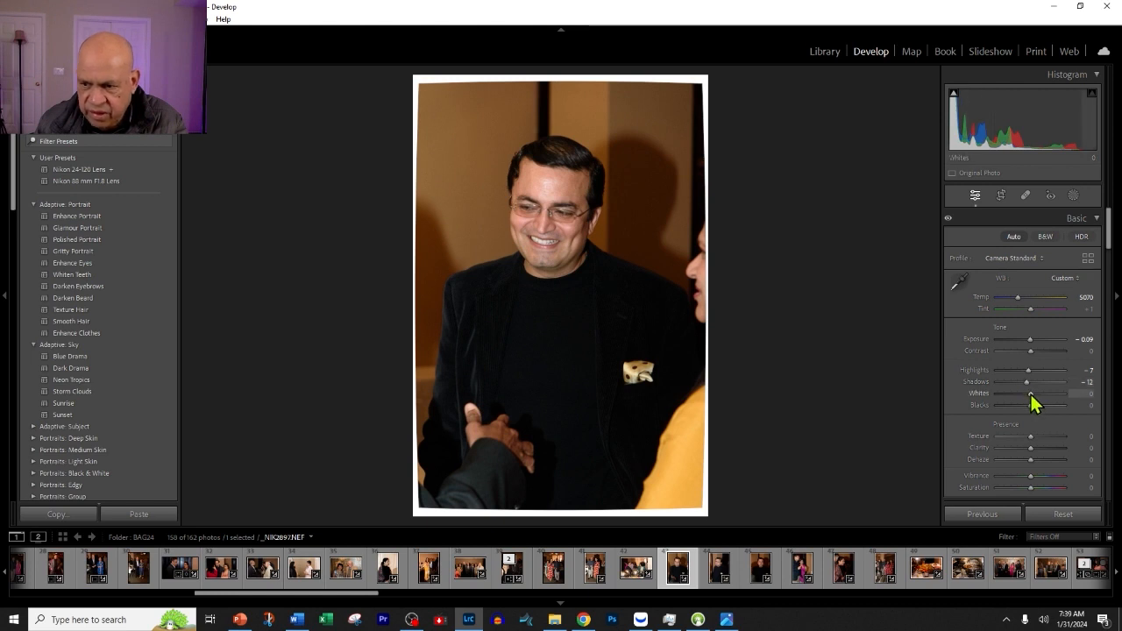
drag(1031, 395, 1021, 396)
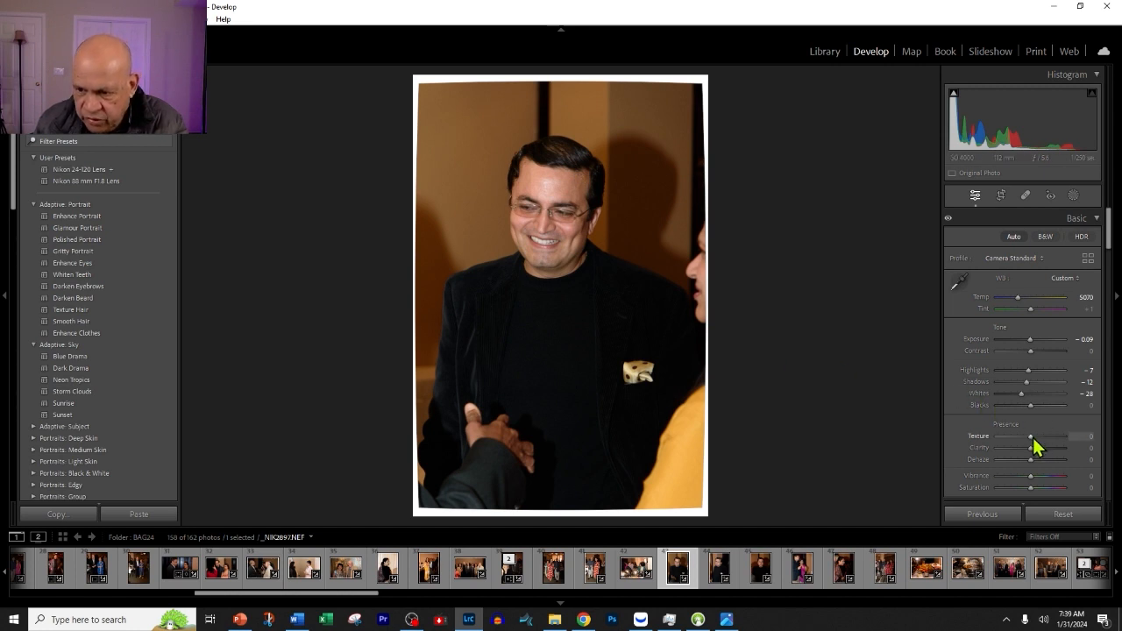
Step: Soften the portrait with texture -21 and clarity -16, and raise the vibrance to +21
drag(1033, 441, 1027, 445)
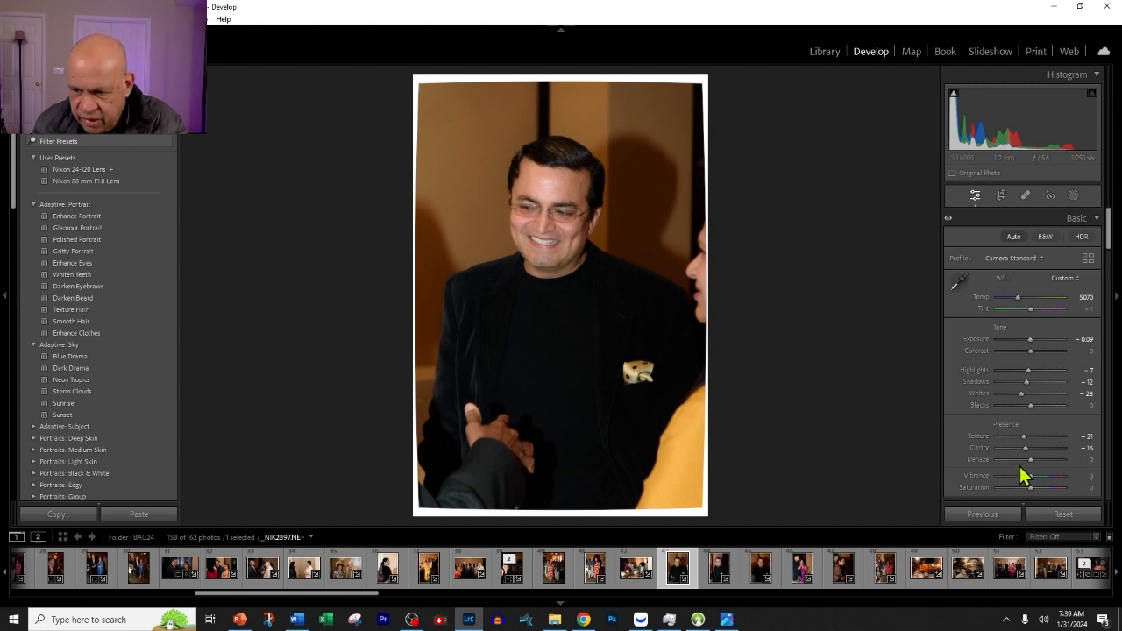
scroll(1005, 466, down, 3)
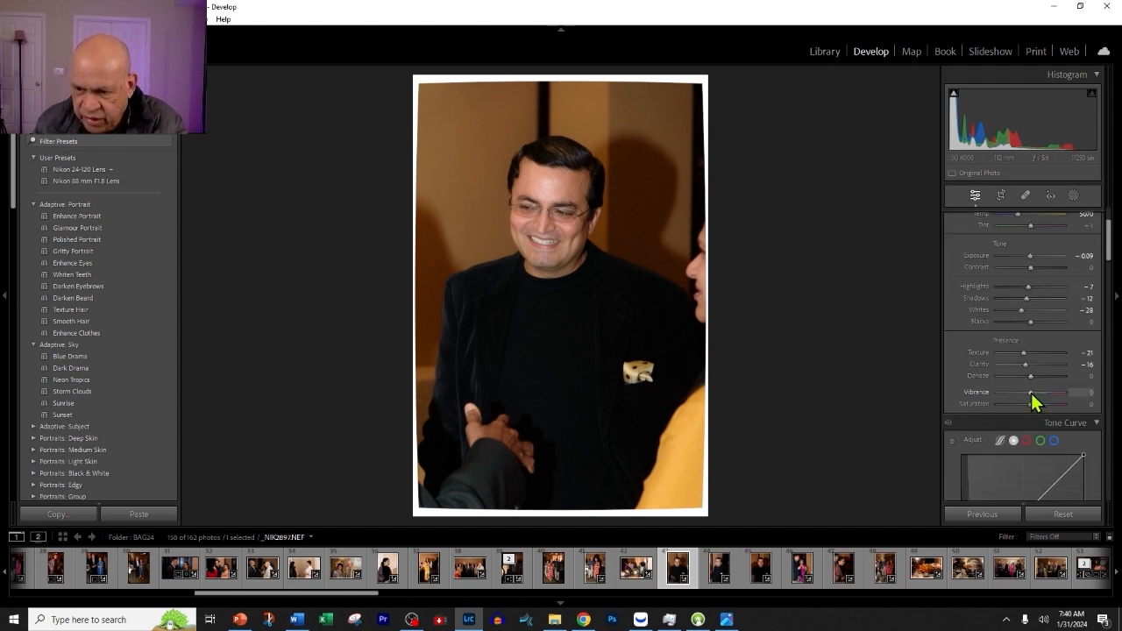
drag(1031, 393, 1038, 394)
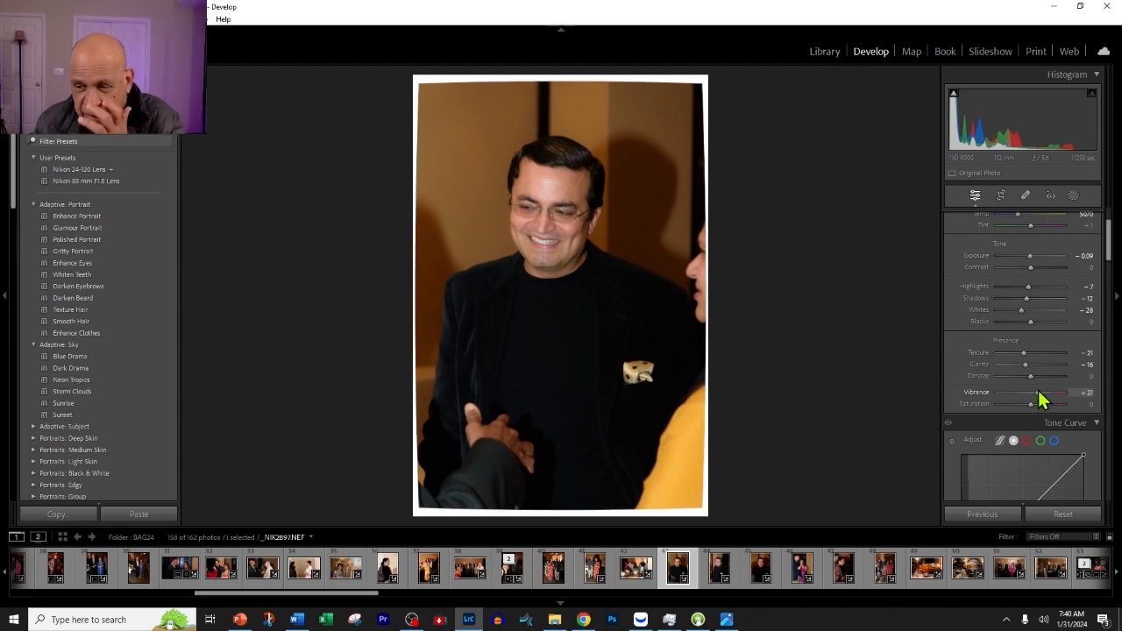
Step: Fine-tune the portrait's colour intensity to vibrance +18 and saturation +2, and compare it with the unedited version
click(1038, 393)
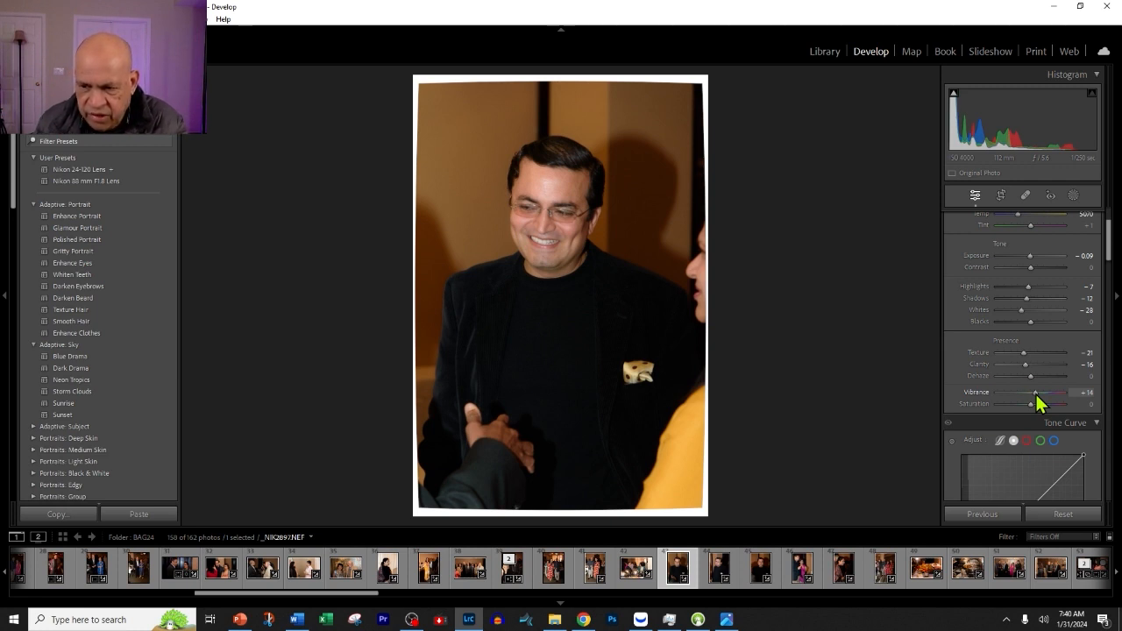
drag(1031, 405, 1033, 406)
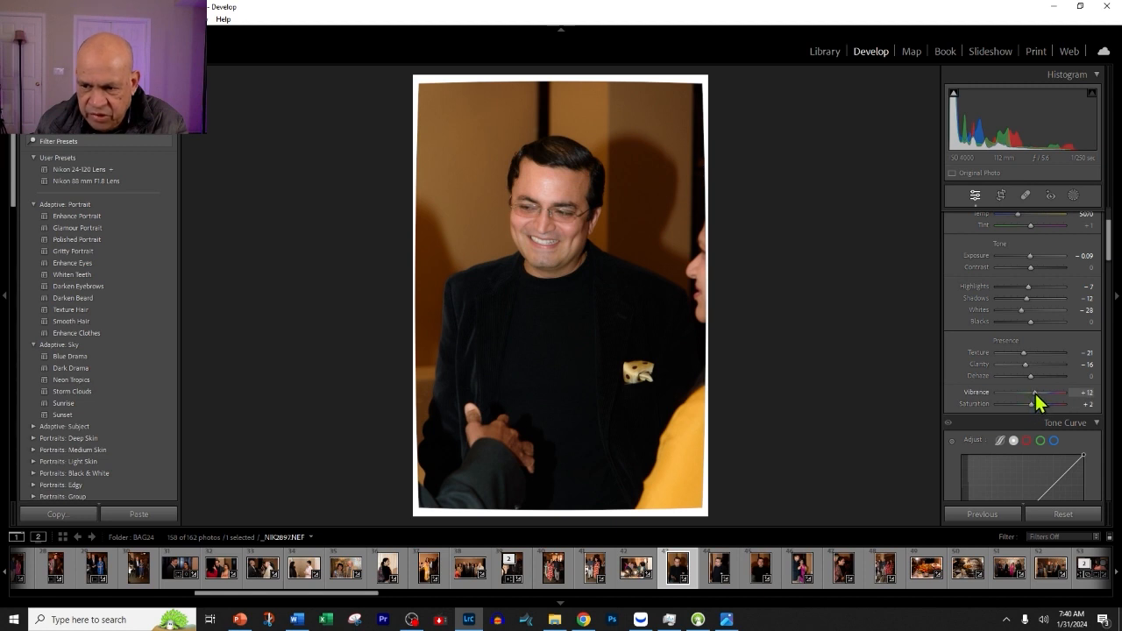
drag(1035, 394, 1049, 394)
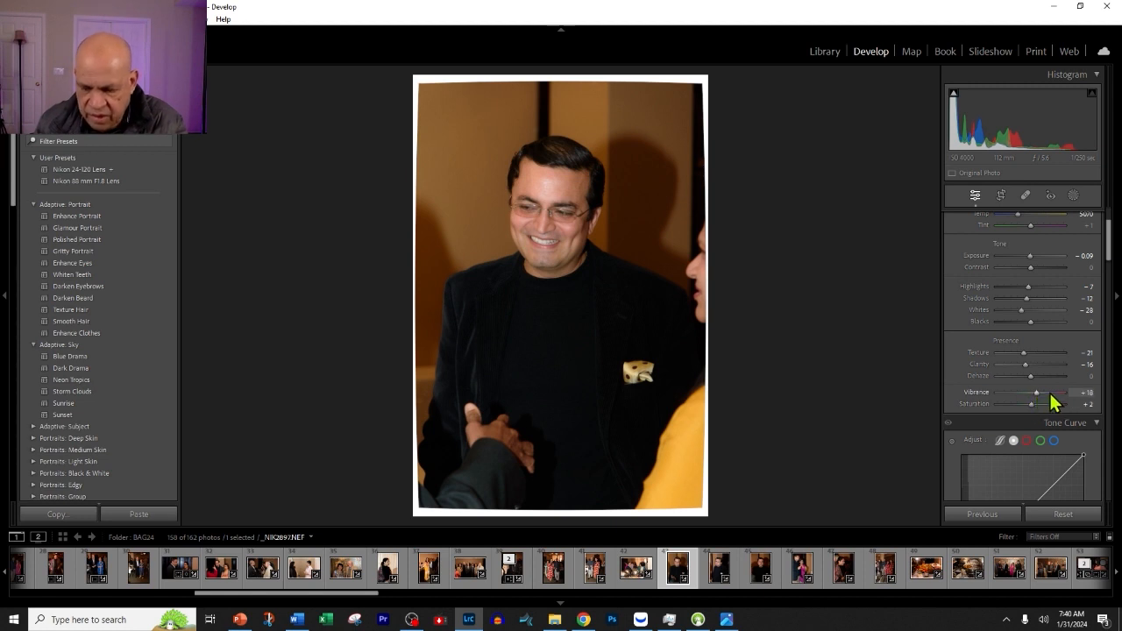
key(backslash)
key(backslash)
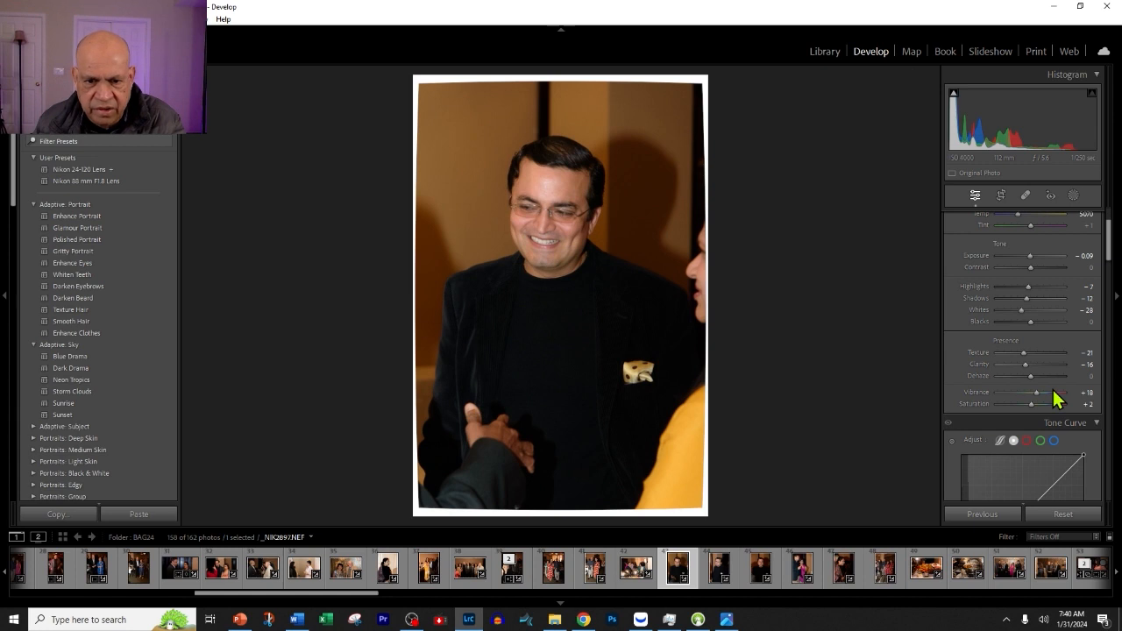
Step: Mute the bright yellow clothing by reducing the yellow saturation to -59 in the Color Mixer
scroll(1027, 436, down, 5)
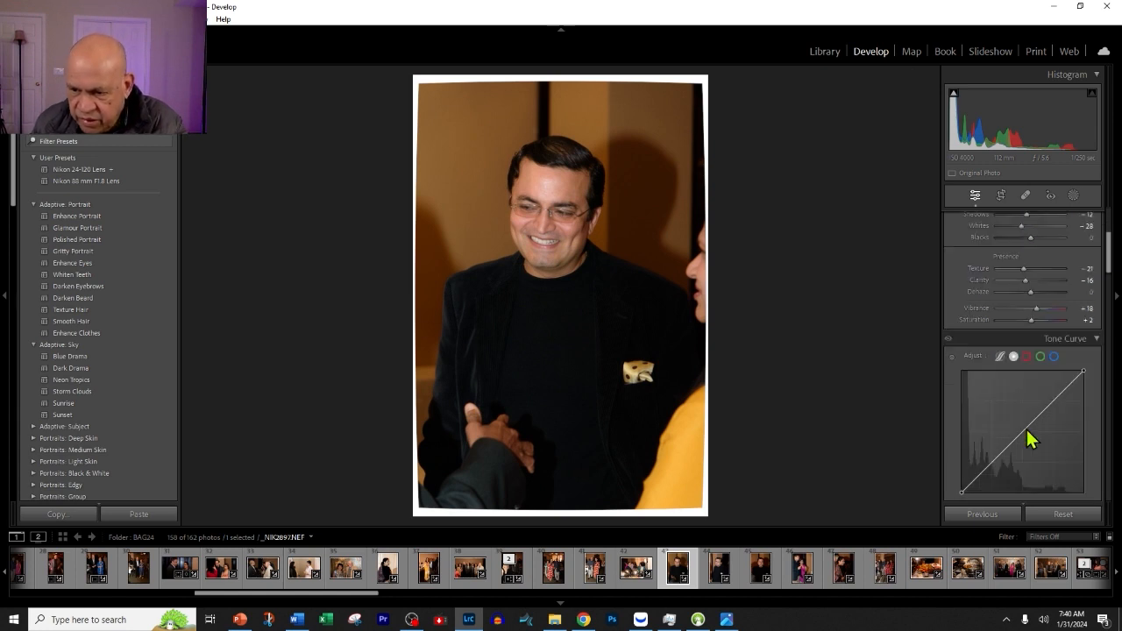
scroll(1019, 419, down, 3)
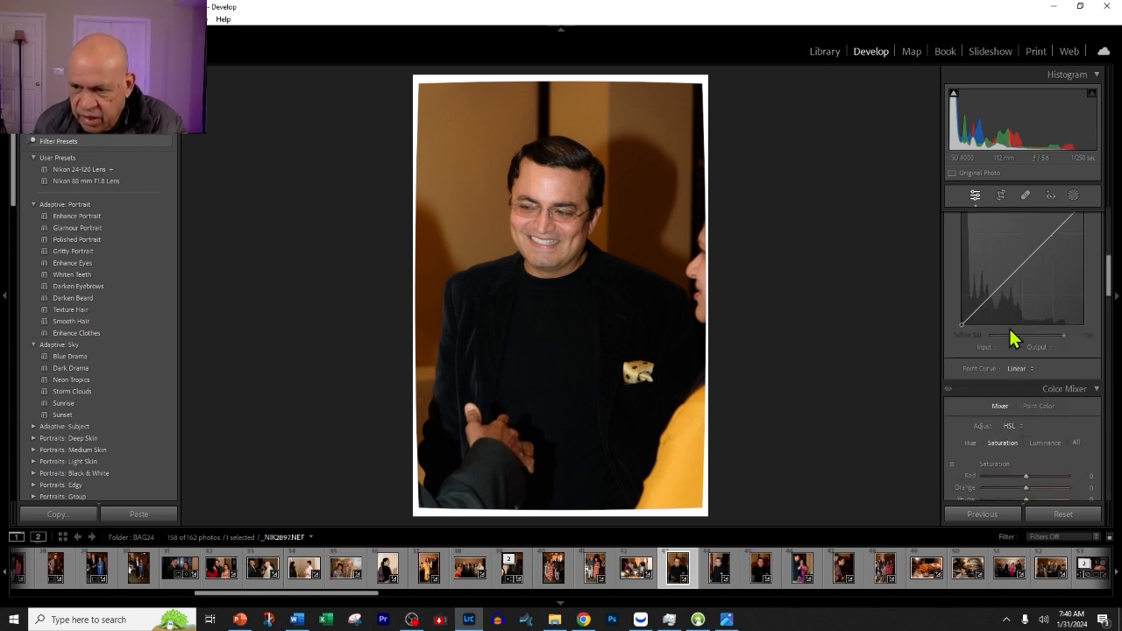
scroll(1014, 289, up, 2)
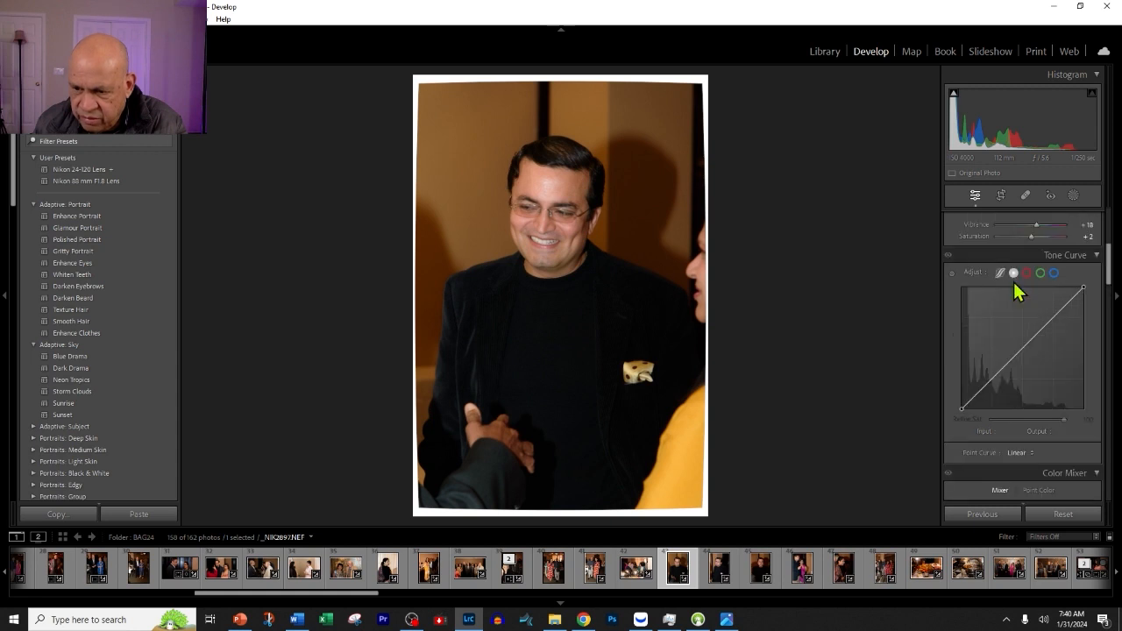
scroll(1014, 290, down, 5)
scroll(1024, 308, down, 3)
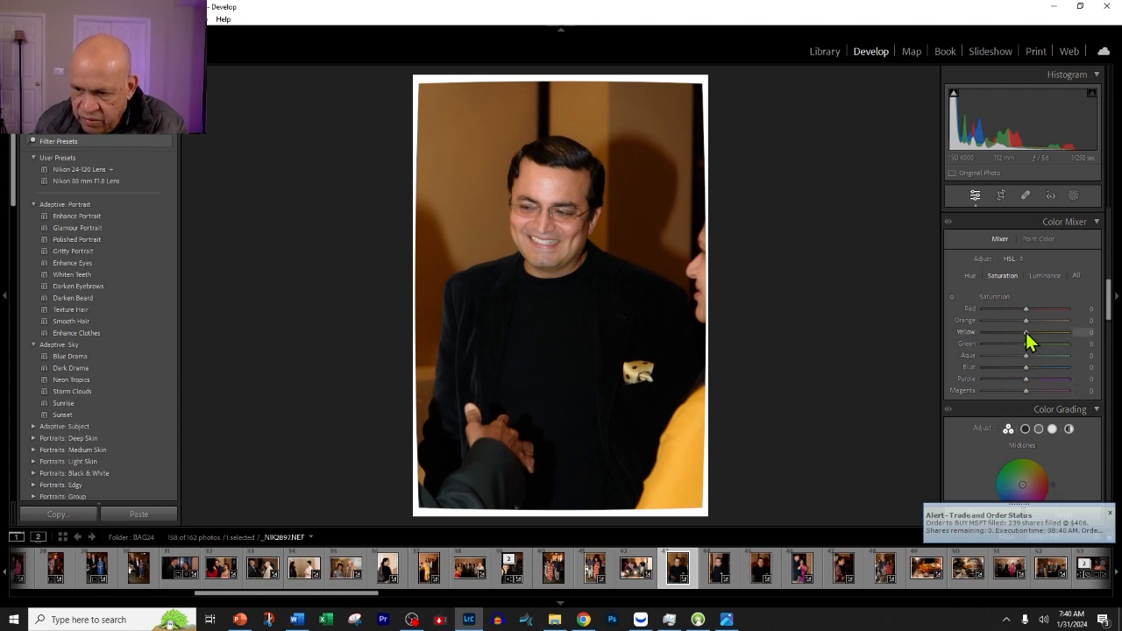
drag(1027, 334, 981, 349)
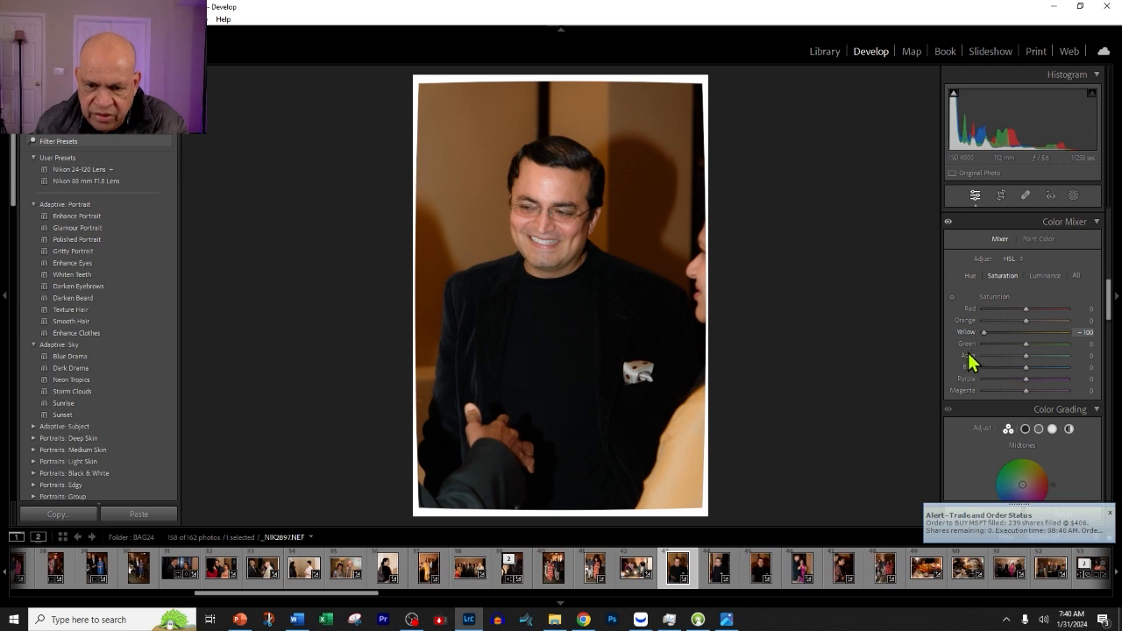
drag(984, 333, 1007, 358)
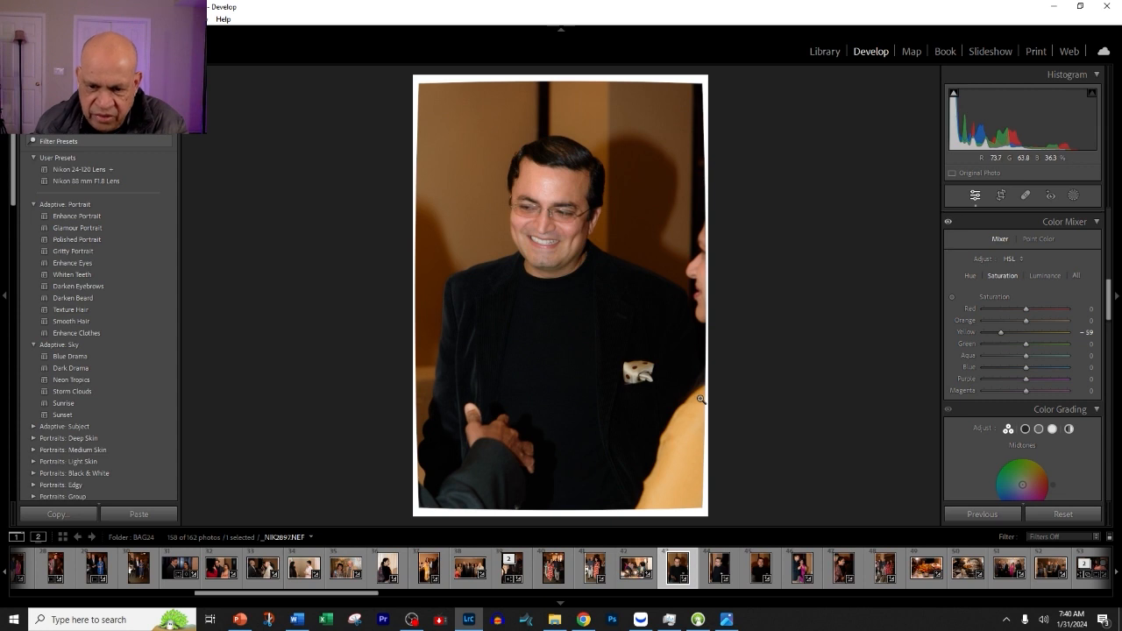
Step: Paint a brush mask of size 9 over the yellow garment at the photo's lower right and darken it to exposure -1.88
click(1074, 196)
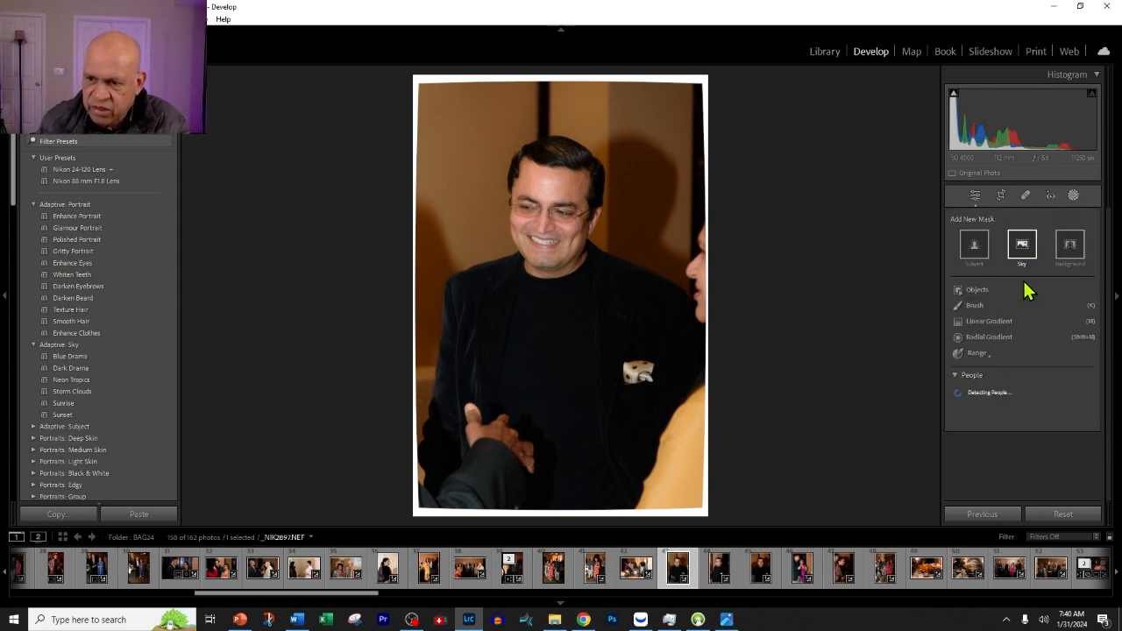
click(970, 309)
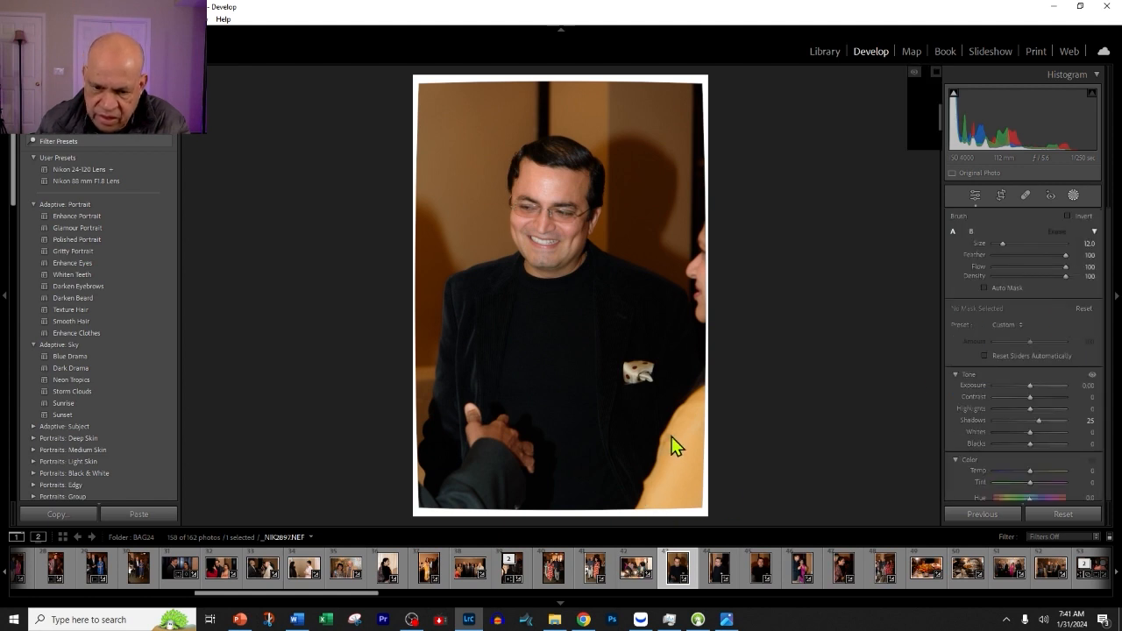
mouse_move(682, 436)
mouse_down()
mouse_move(679, 481)
mouse_move(691, 441)
mouse_move(679, 498)
mouse_move(655, 486)
mouse_move(708, 518)
mouse_up()
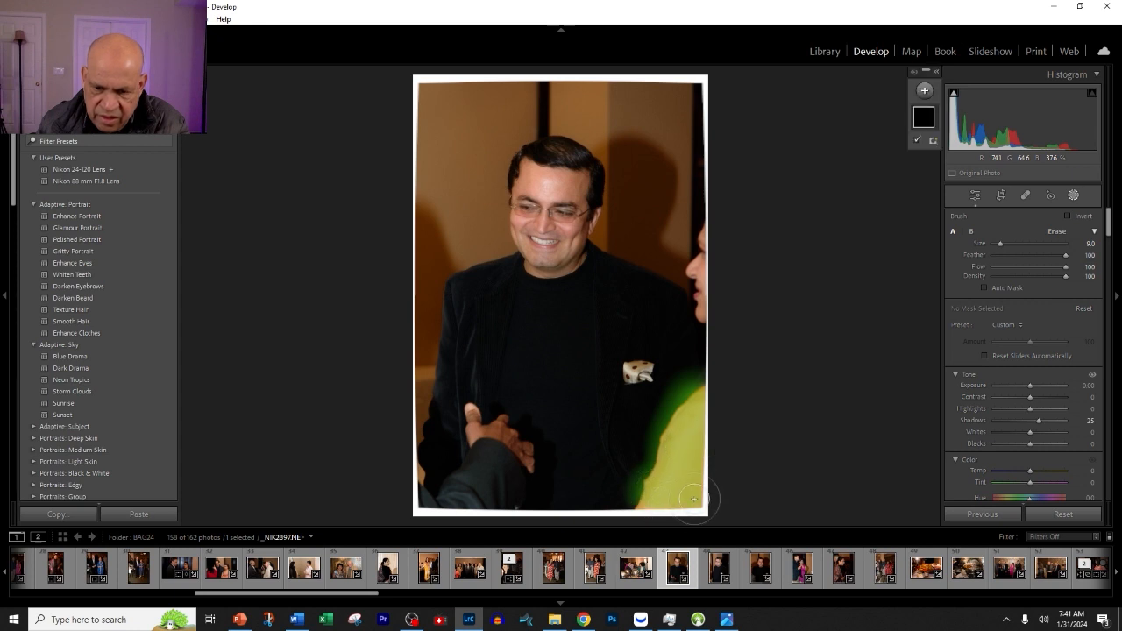
mouse_move(1030, 395)
mouse_down()
mouse_move(1005, 401)
mouse_move(1017, 404)
mouse_up()
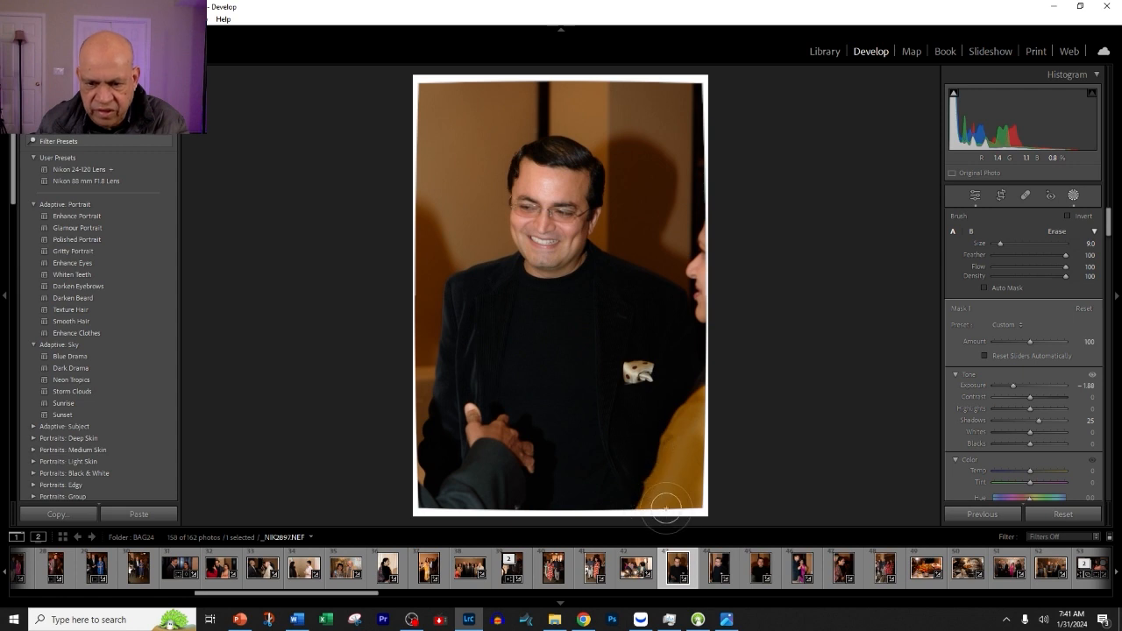
click(975, 197)
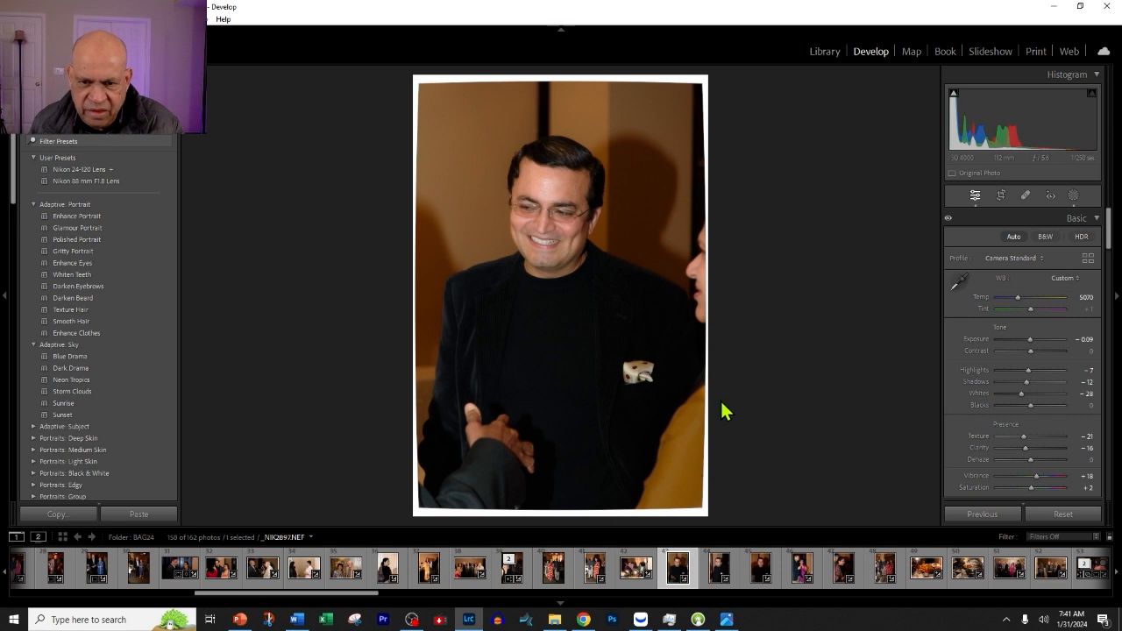
Step: Extend the existing brush mask over the partial face at the photo's right edge and lower the mask's exposure to -4.00
click(1073, 198)
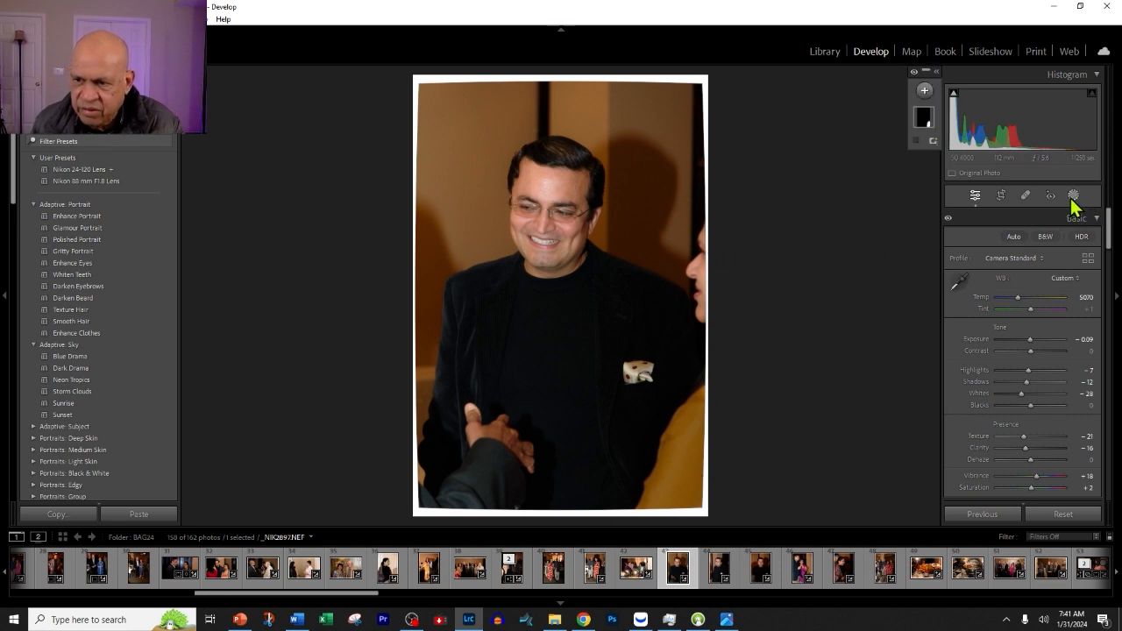
click(923, 123)
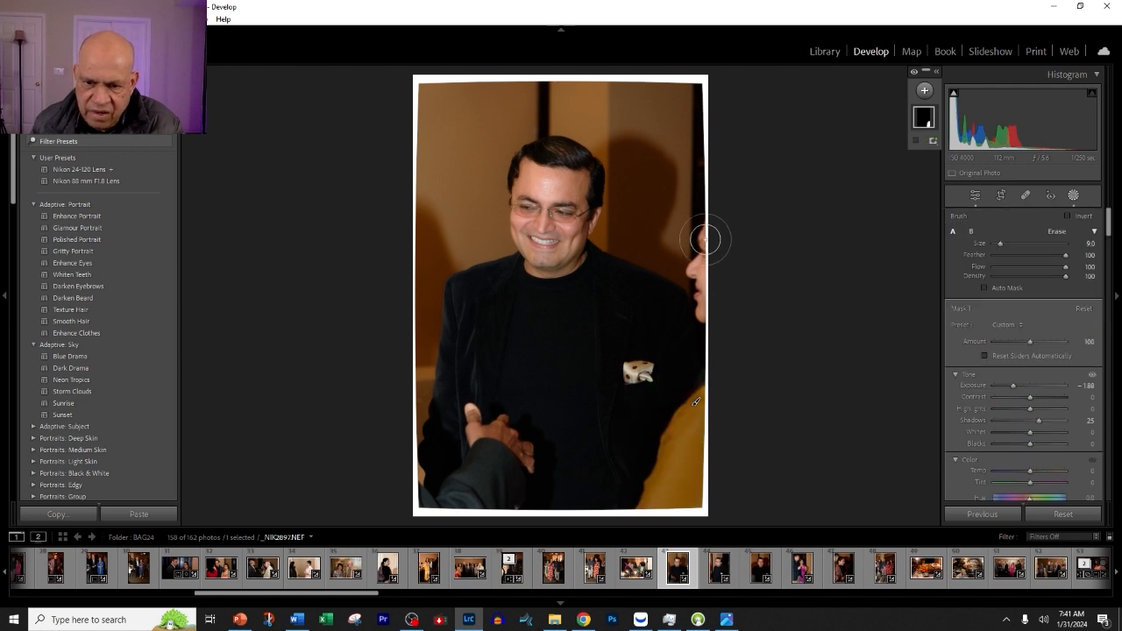
mouse_move(707, 236)
mouse_down()
mouse_move(704, 321)
mouse_move(695, 264)
mouse_move(710, 245)
mouse_up()
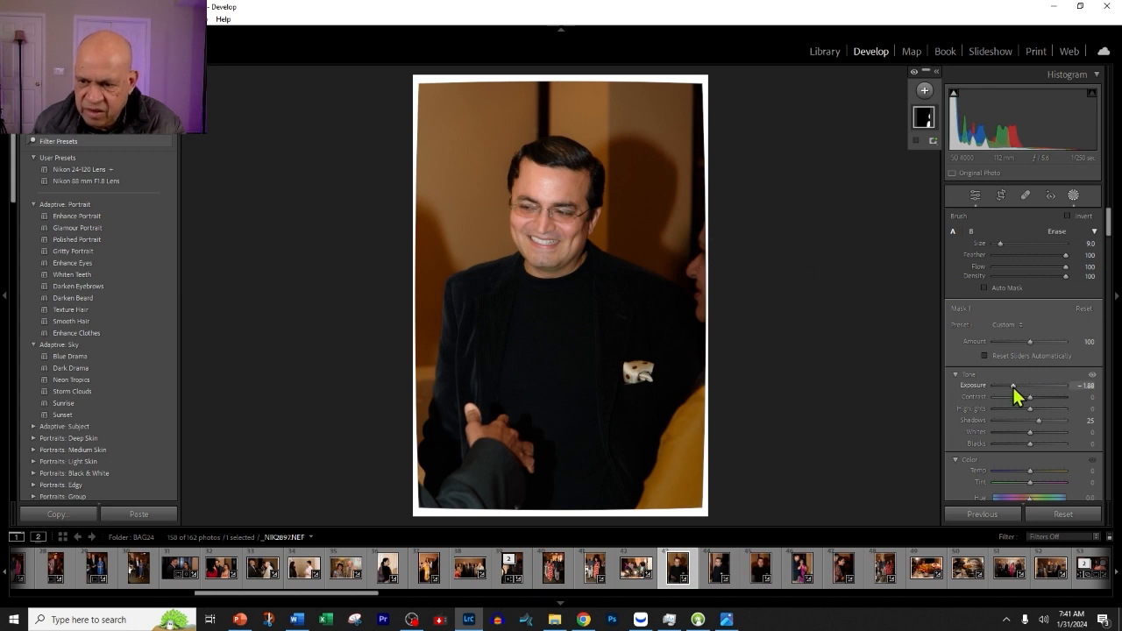
drag(1012, 385, 986, 400)
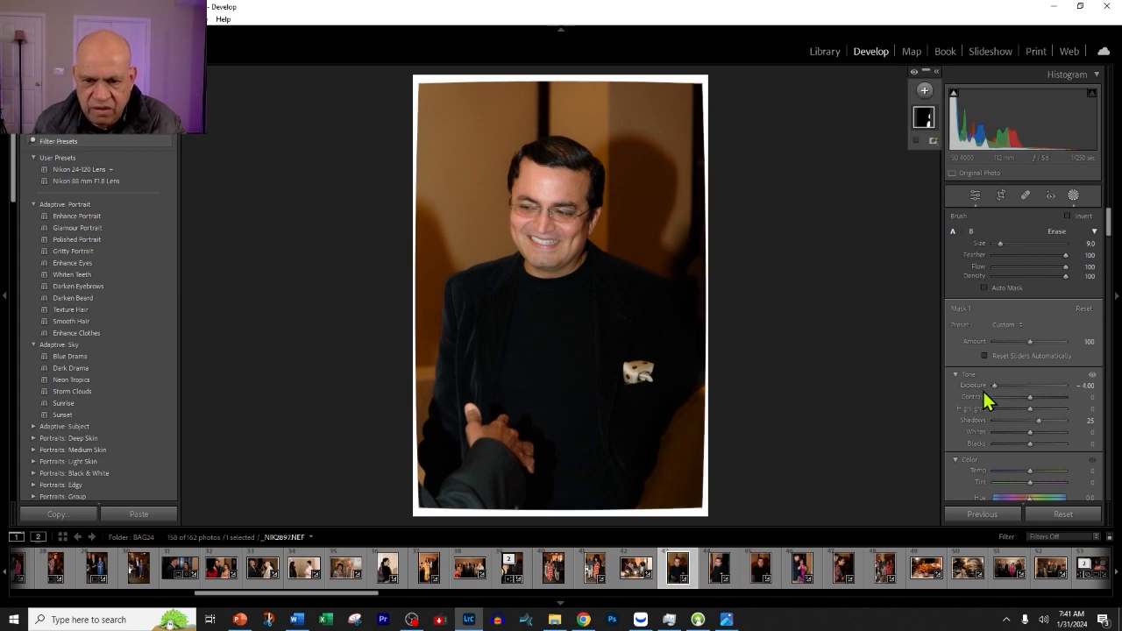
click(974, 196)
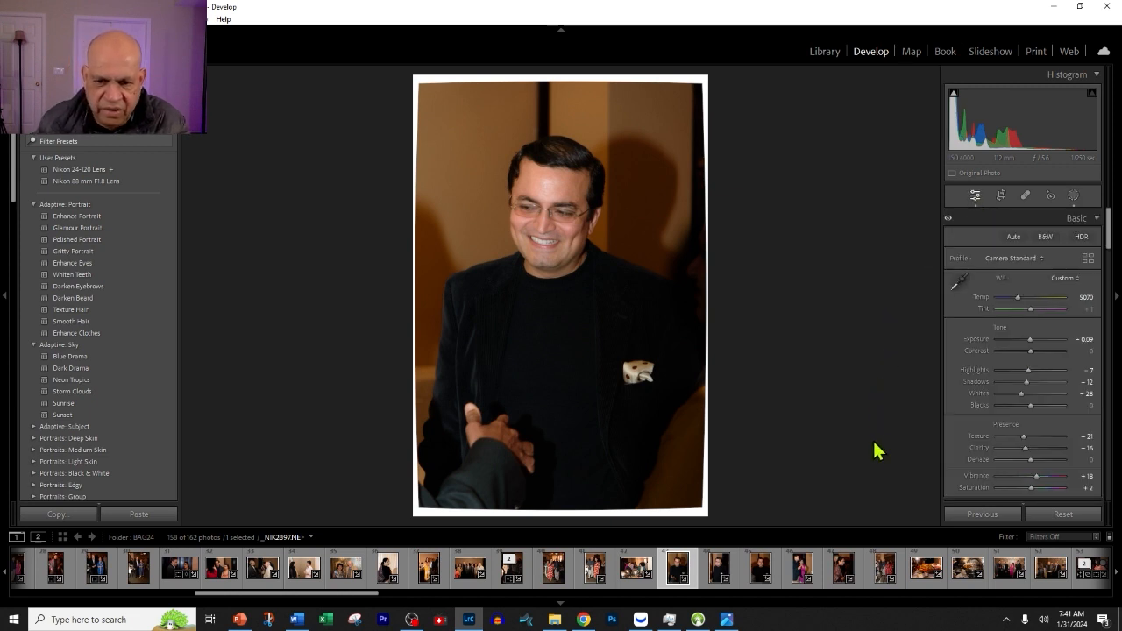